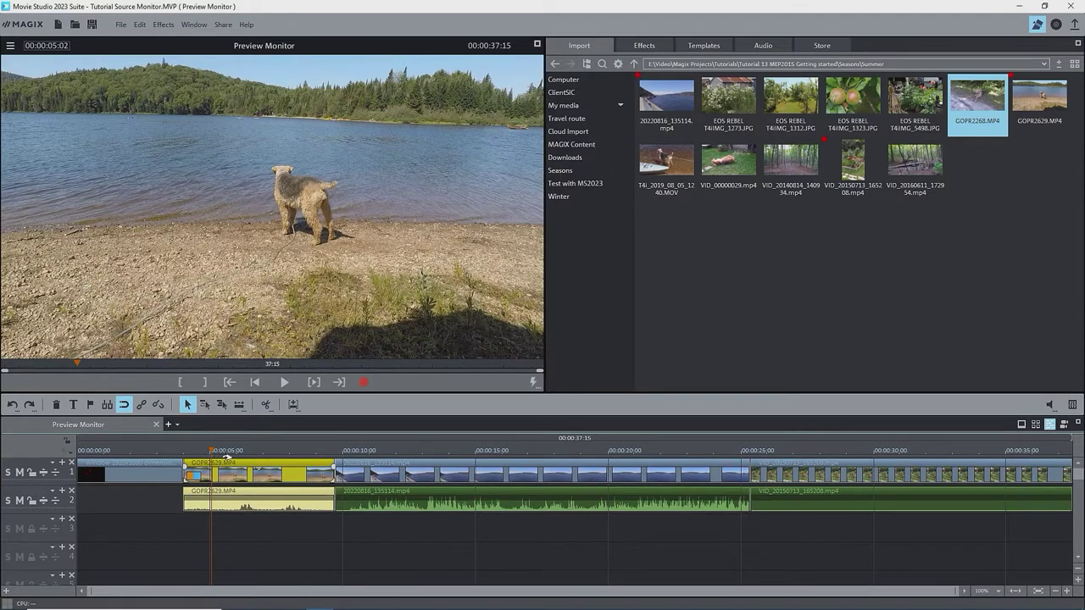
# Review the project's movie settings and the video properties of the GOPR2629.MP4 clip, closing both without changes
pyautogui.press('e')
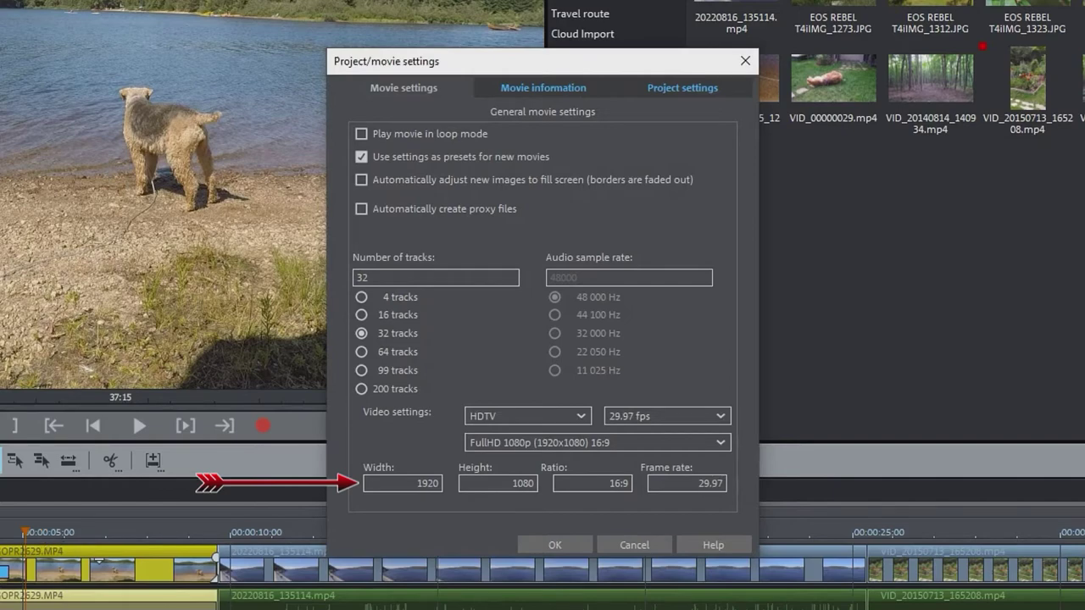
pyautogui.click(634, 546)
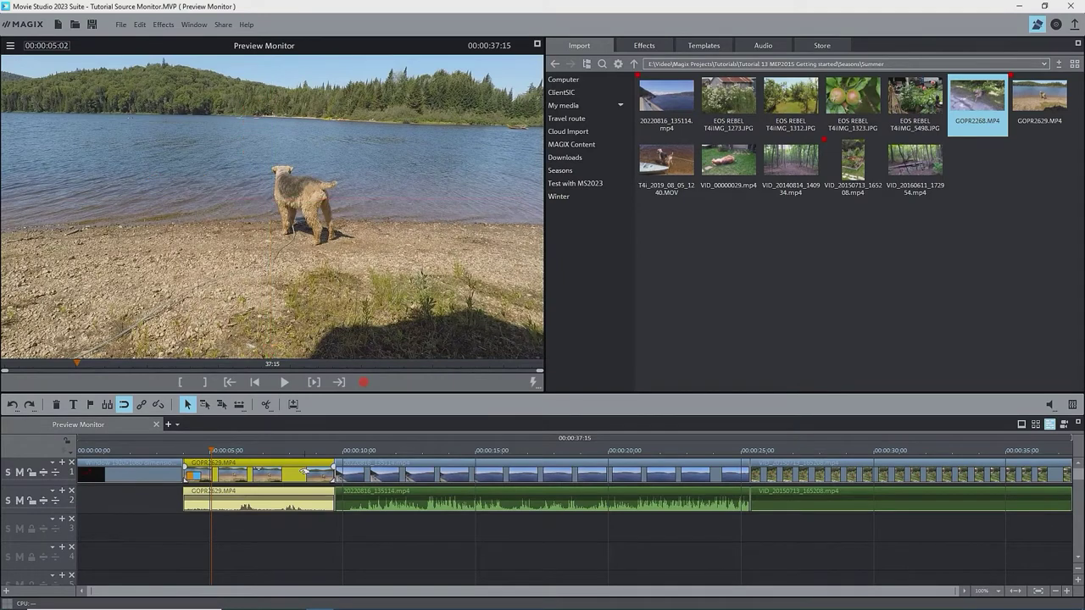
pyautogui.rightClick(302, 471)
pyautogui.click(339, 475)
pyautogui.click(357, 213)
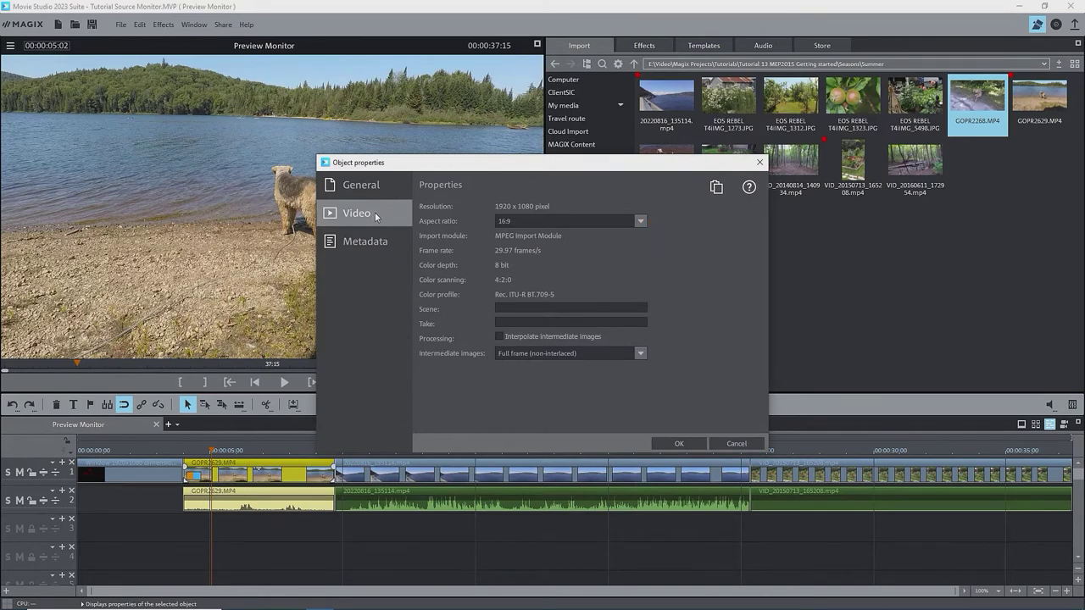
pyautogui.press('Escape')
# Check the video properties of the 20220816_135114.mp4 clip on track 1 and close them without changes
pyautogui.click(378, 473)
pyautogui.rightClick(399, 477)
pyautogui.click(478, 361)
pyautogui.click(385, 213)
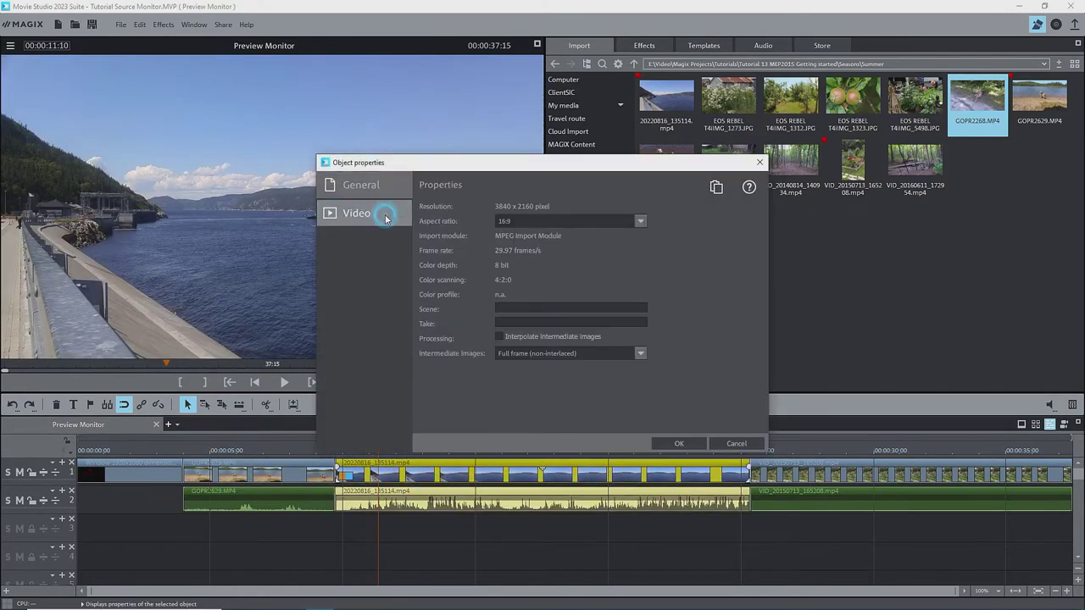
pyautogui.click(734, 443)
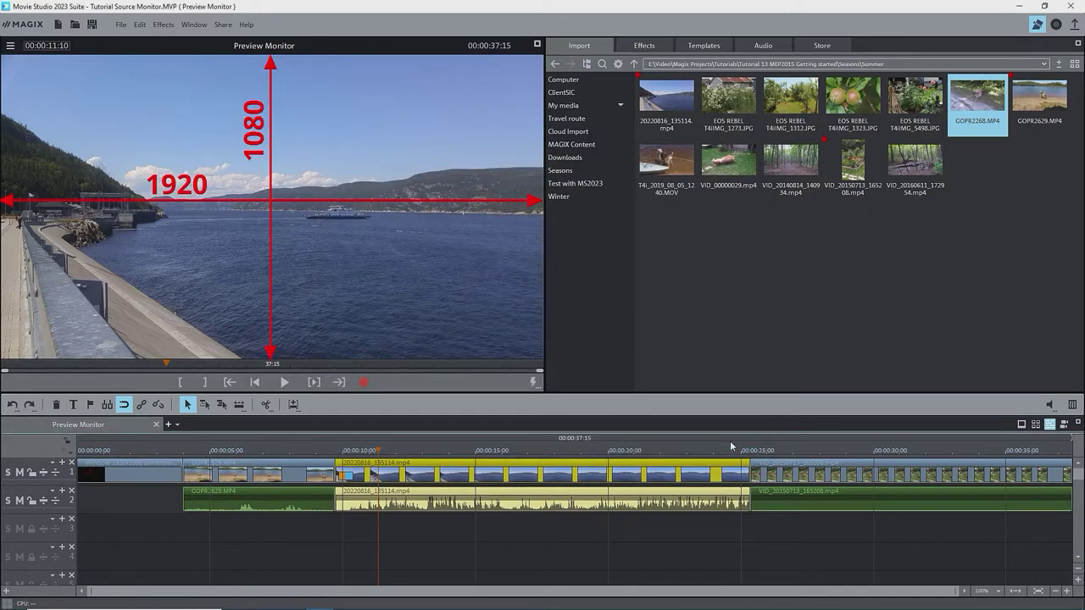
# Move the playhead onto the VID_20150713_165208.mp4 clip and check its video properties without changing them
pyautogui.click(797, 450)
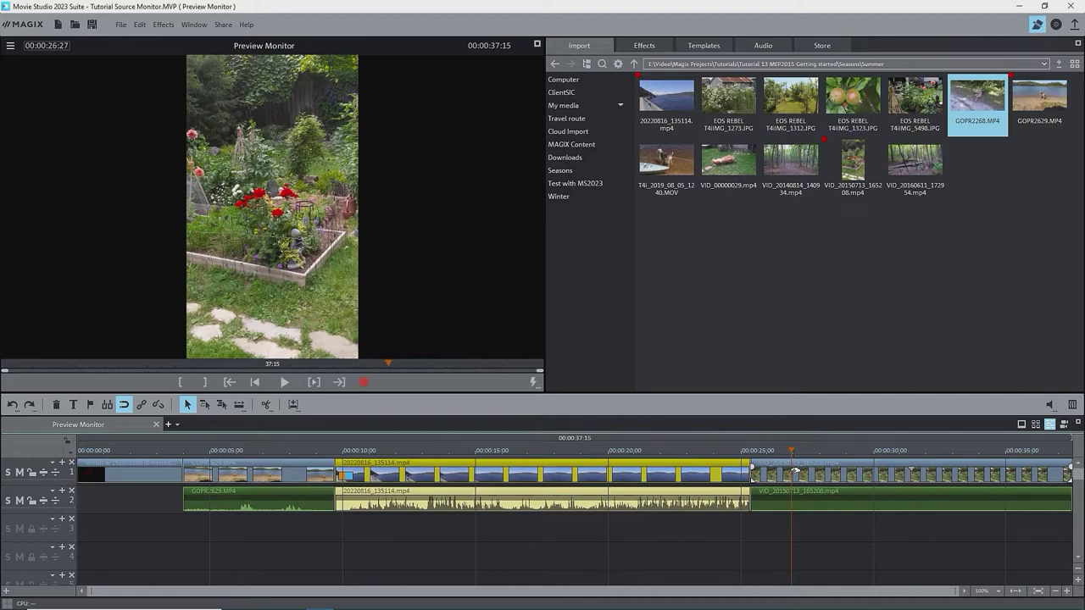
pyautogui.rightClick(795, 472)
pyautogui.click(827, 545)
pyautogui.click(356, 213)
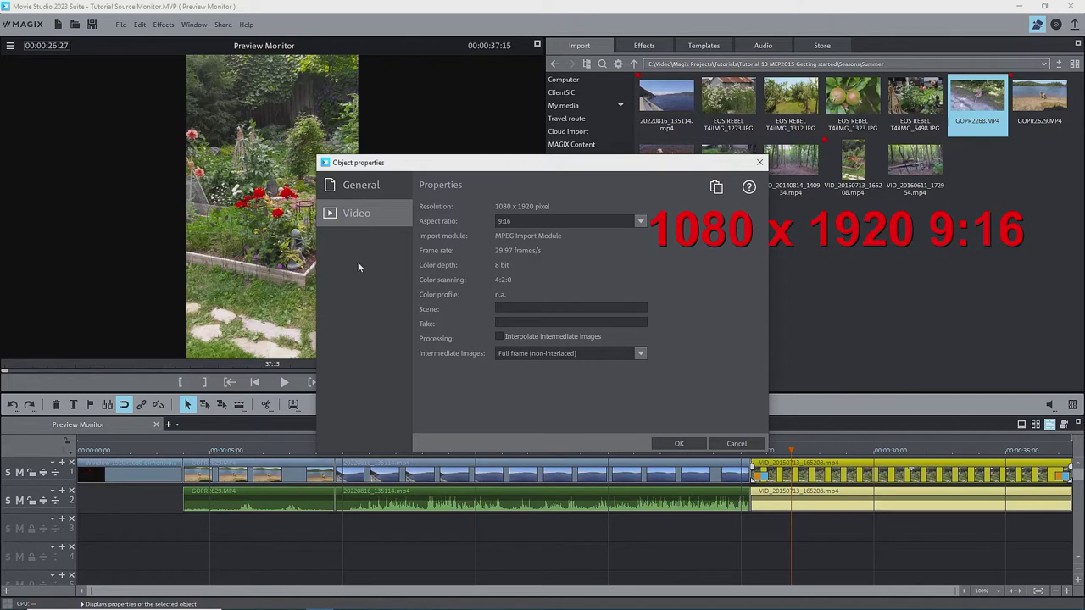
pyautogui.click(736, 444)
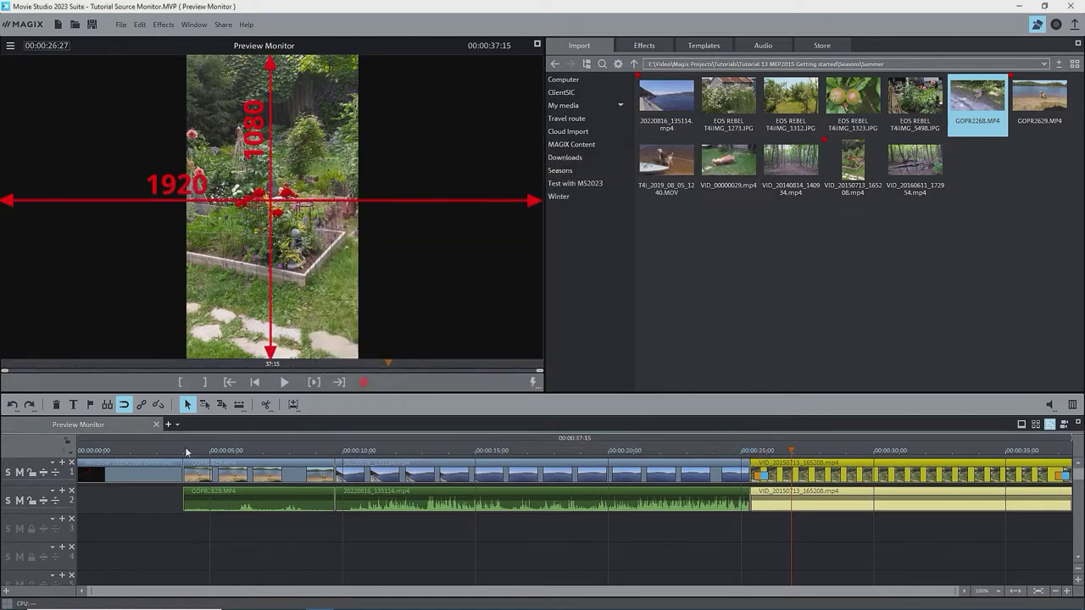
# Move the playhead into the black opening object and review the MPEG-4 export settings without exporting
pyautogui.click(123, 446)
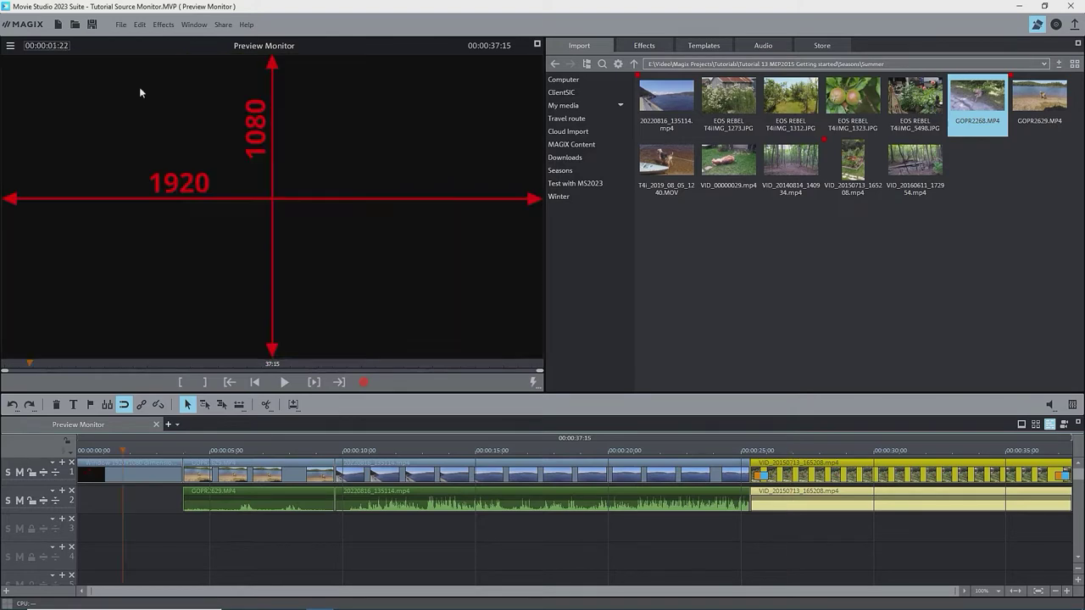
pyautogui.click(123, 24)
pyautogui.moveTo(144, 113)
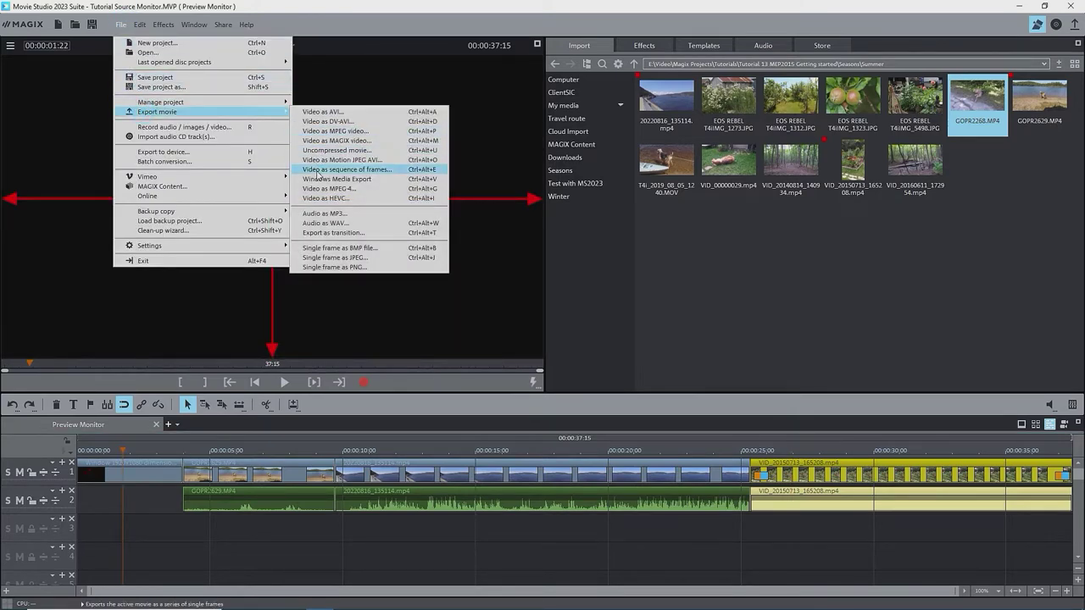
pyautogui.click(316, 189)
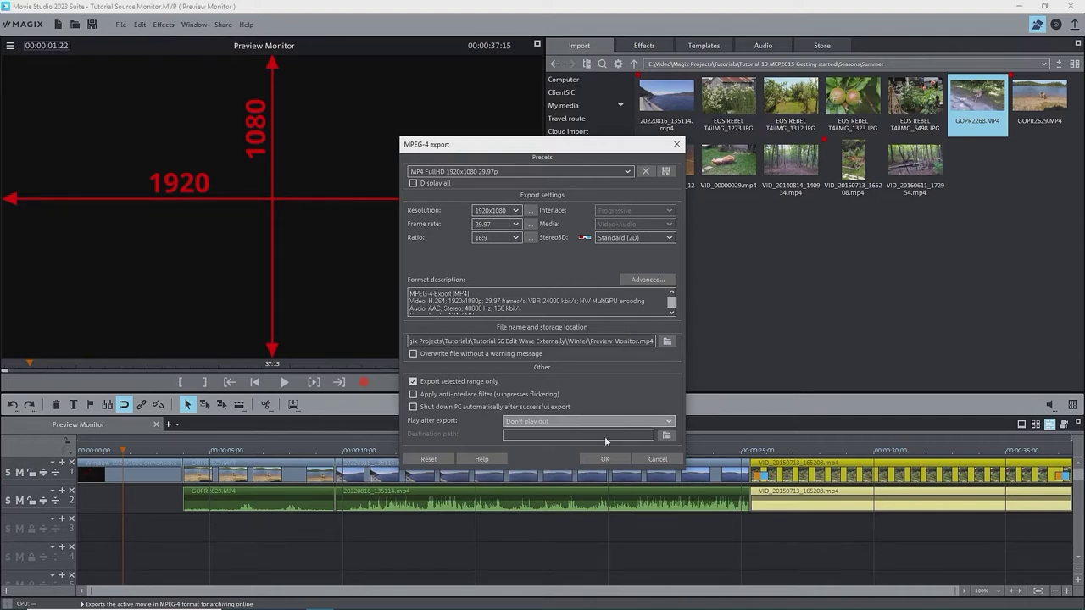
pyautogui.click(633, 459)
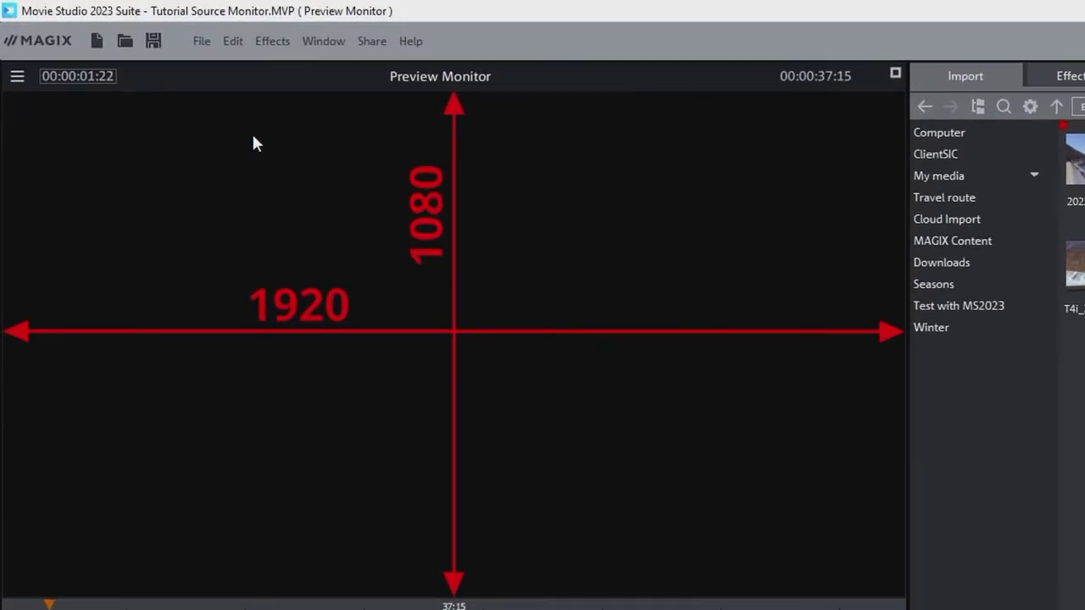
# View the preview at 400%, 100% and 50% zoom, and reset the zoom
pyautogui.click(18, 77)
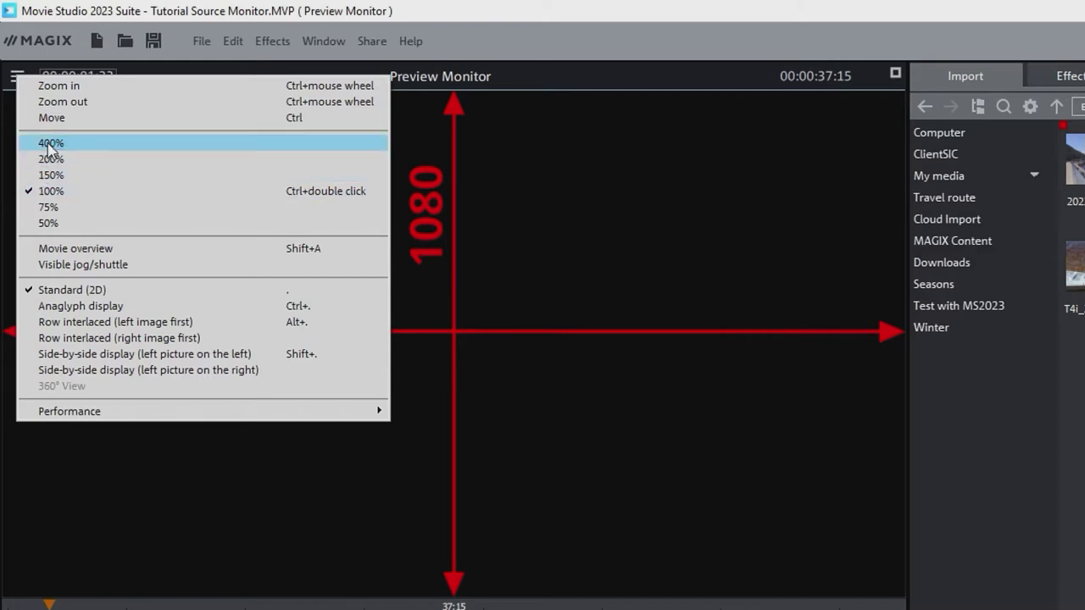
pyautogui.click(46, 146)
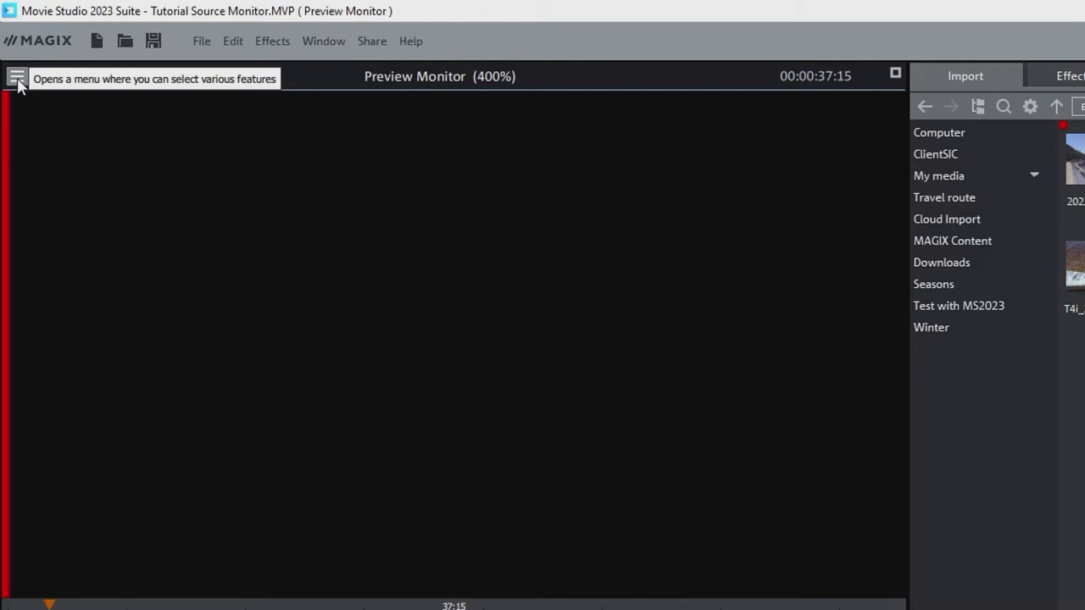
pyautogui.click(17, 78)
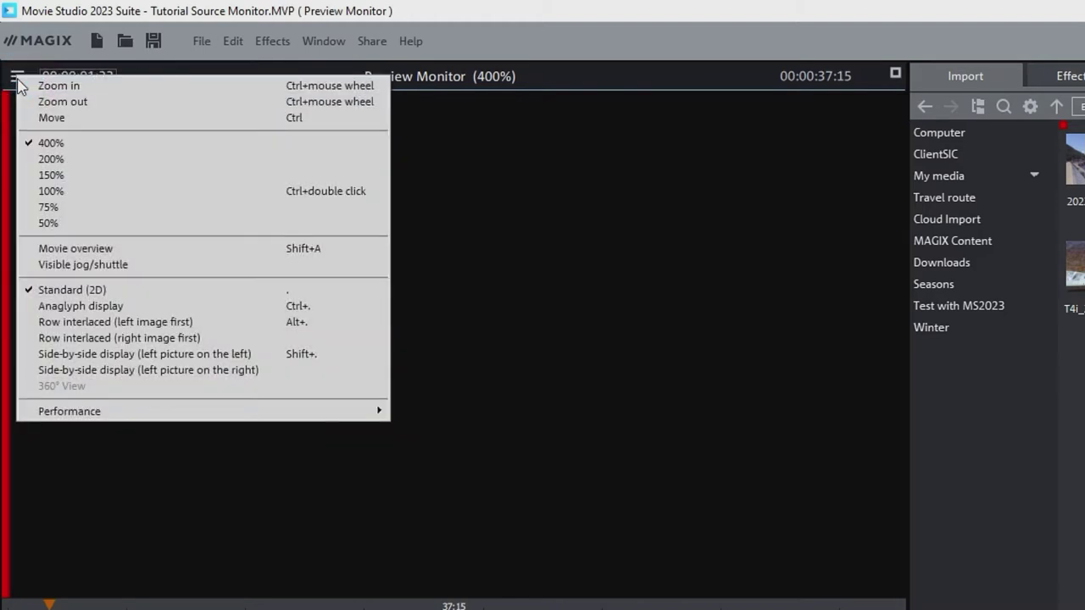
pyautogui.click(51, 191)
pyautogui.click(19, 81)
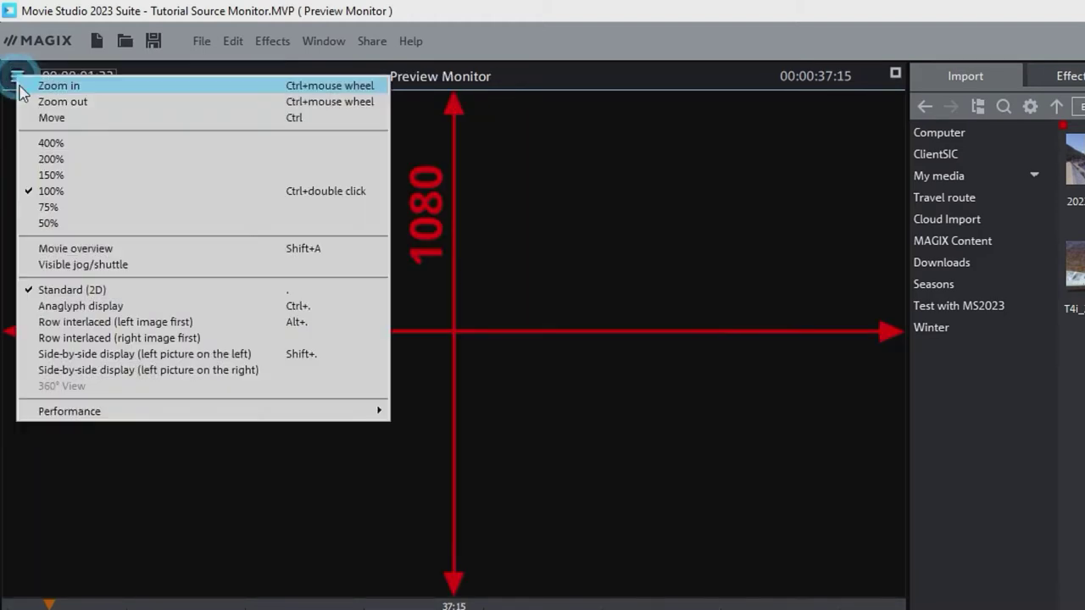
pyautogui.click(45, 224)
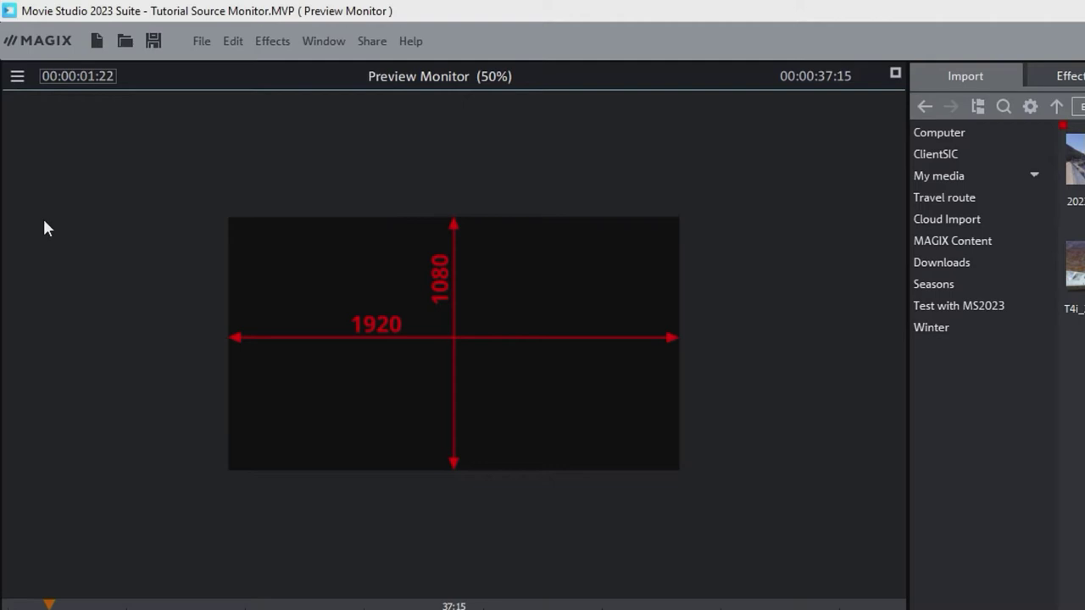
pyautogui.doubleClick(343, 405)
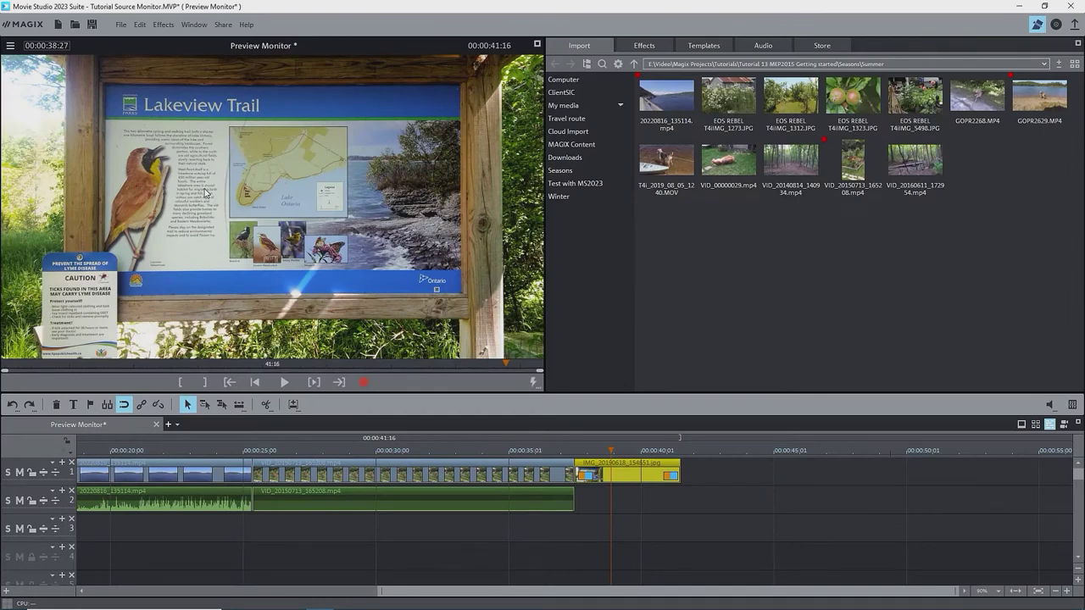
# Zoom the preview in on the bird and text of the Lakeview Trail sign photo
pyautogui.scroll(2, 178, 182)
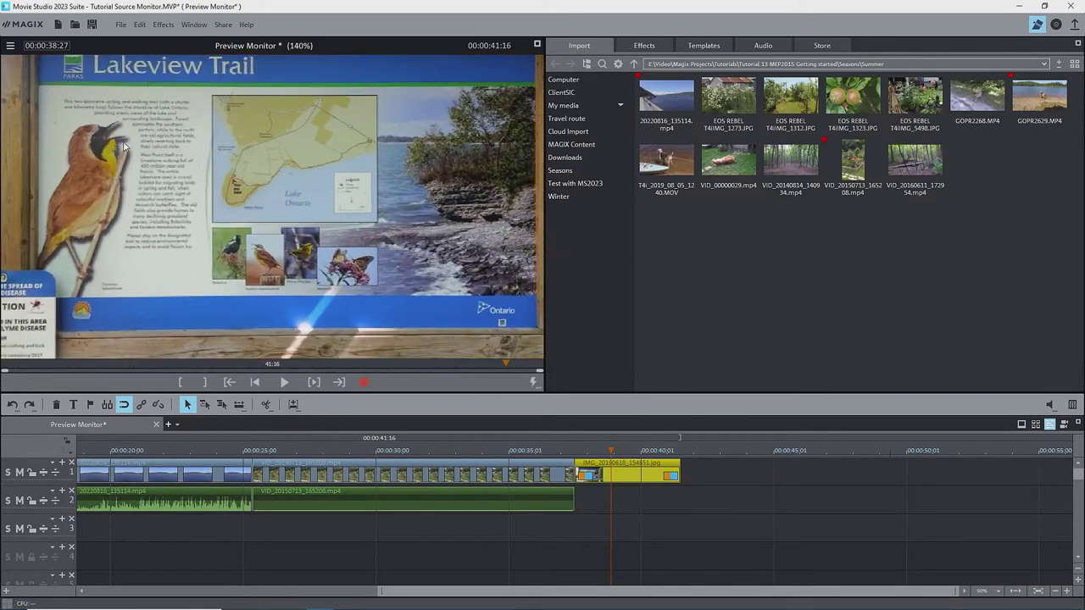
pyautogui.scroll(3, 129, 148)
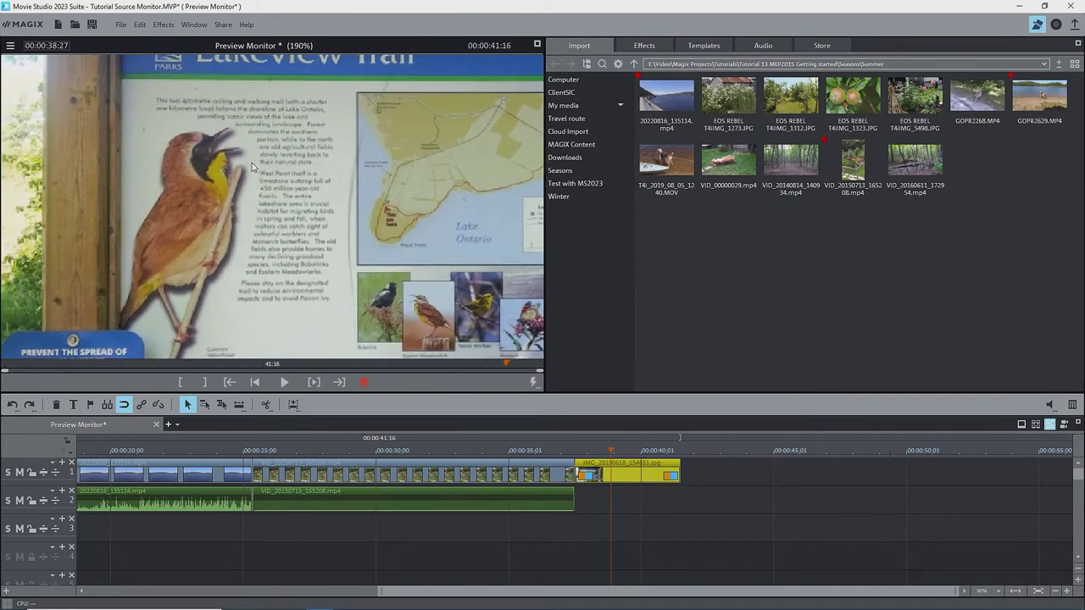
pyautogui.scroll(3, 251, 167)
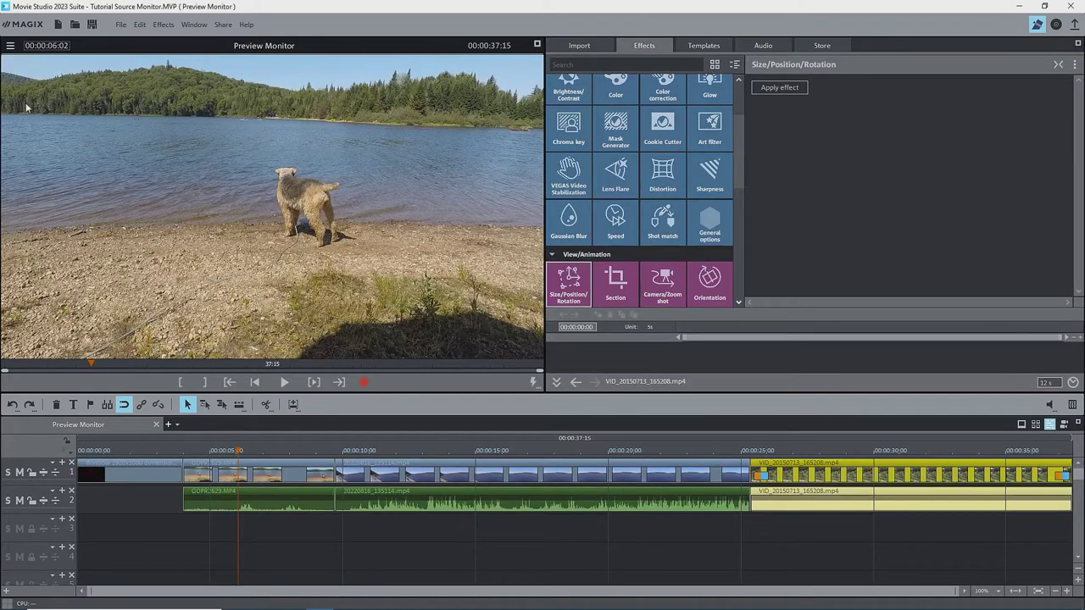
# With the preview at 50%, shrink the GOPR2629.MP4 clip to about 488 × 274.5 px and place it at about -140, 72 px
pyautogui.scroll(5, 26, 93)
pyautogui.moveTo(152, 129); pyautogui.dragTo(266, 177)
pyautogui.click(218, 475)
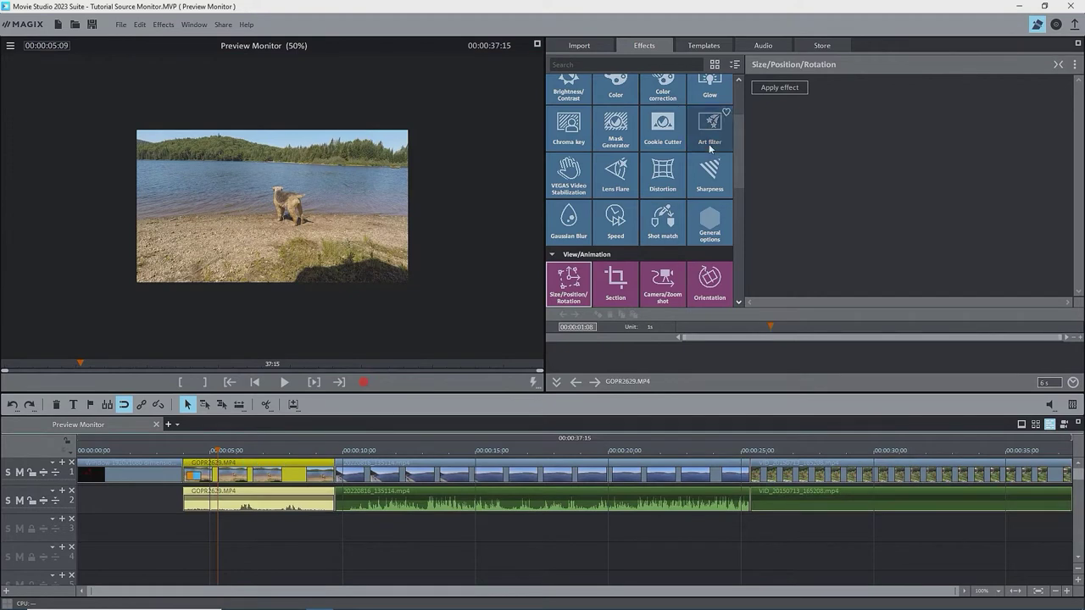
pyautogui.moveTo(176, 171); pyautogui.dragTo(276, 191)
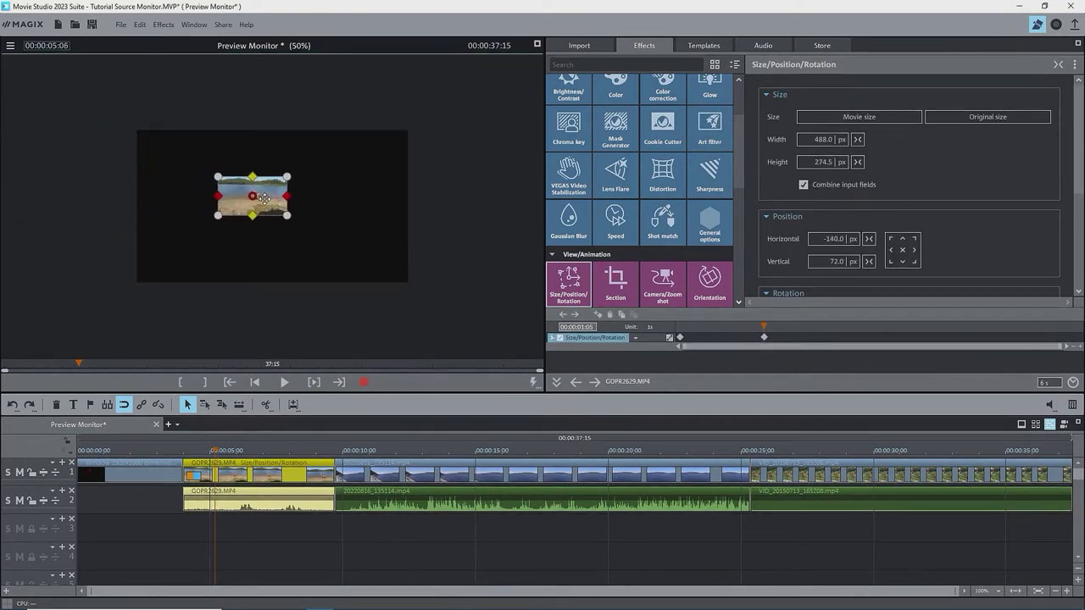
# Restore the GOPR2629.MP4 clip to movie size, centre it in the frame and return the playhead to its start
pyautogui.click(859, 117)
pyautogui.click(904, 251)
pyautogui.doubleClick(185, 451)
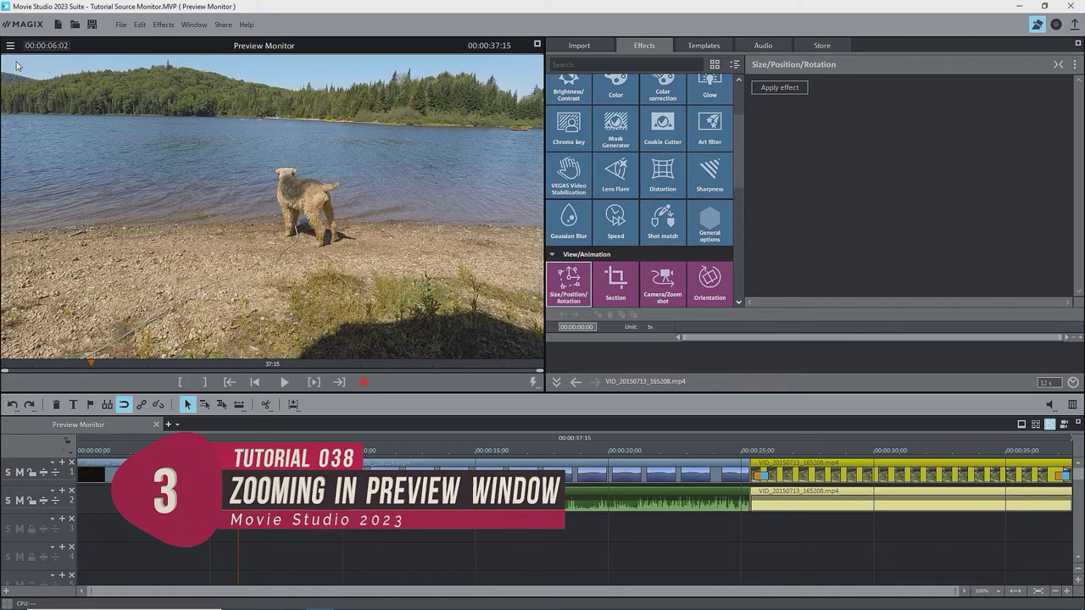
# Zoom the preview to 400% and shift the view so the dog fills the frame
pyautogui.click(11, 46)
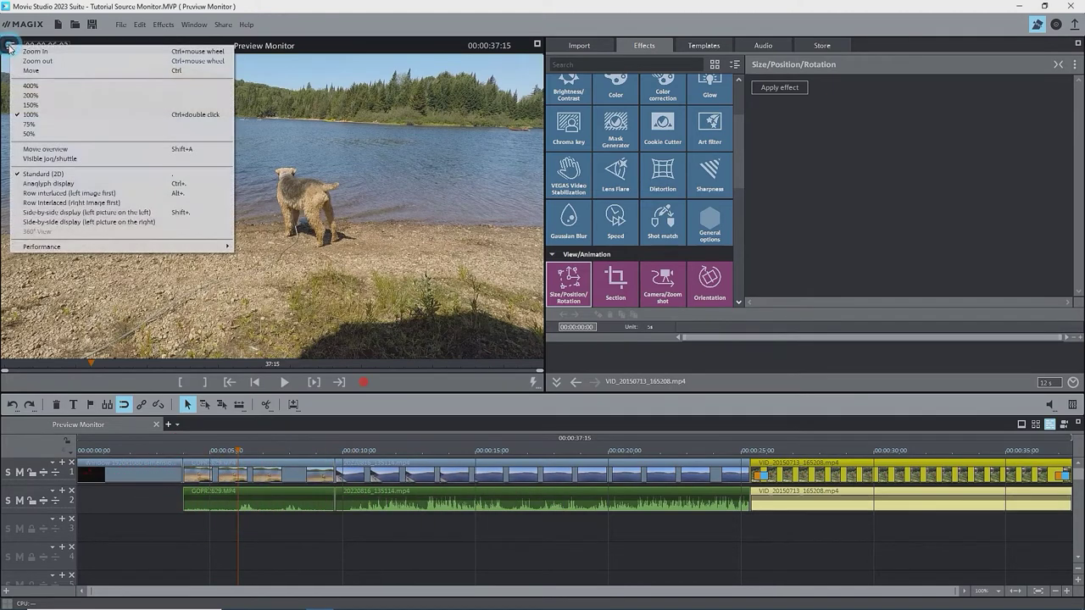
pyautogui.click(23, 91)
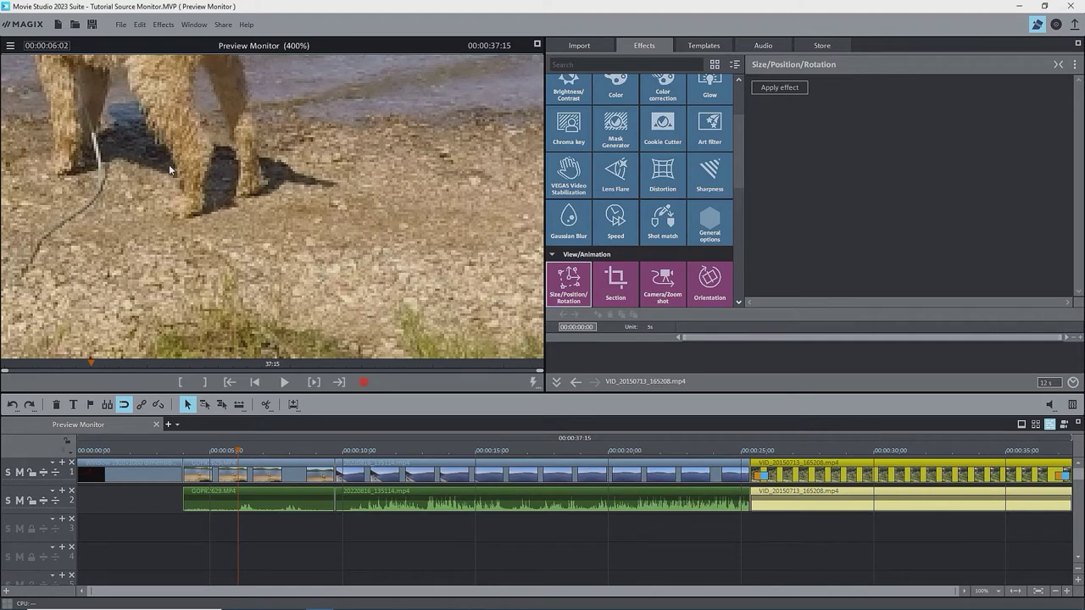
pyautogui.moveTo(169, 164)
pyautogui.mouseDown()
pyautogui.moveTo(297, 262)
pyautogui.moveTo(272, 164)
pyautogui.moveTo(266, 175)
pyautogui.mouseUp()
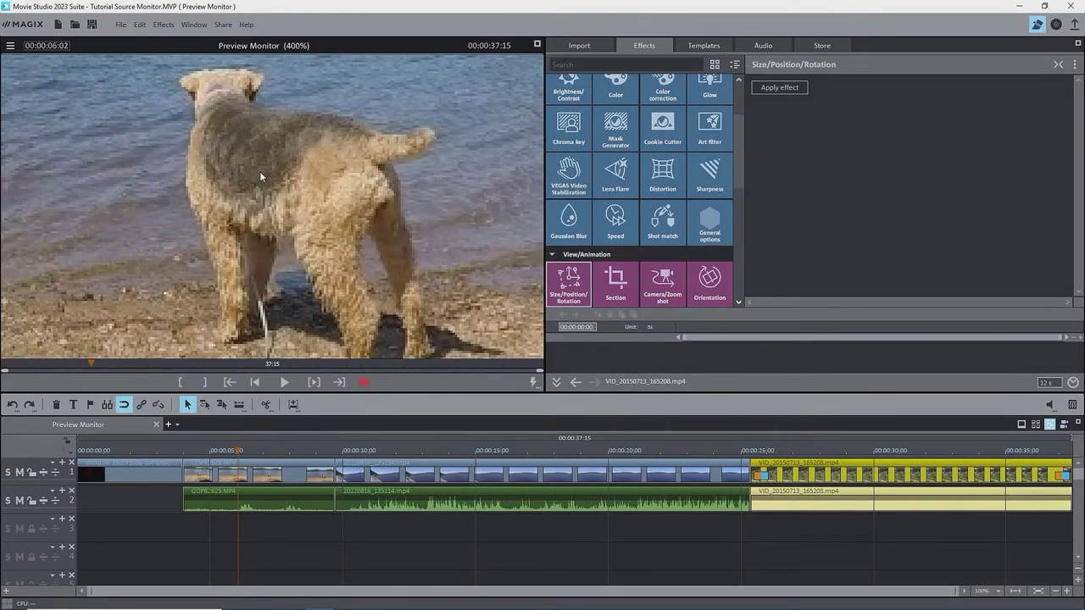
pyautogui.click(261, 174)
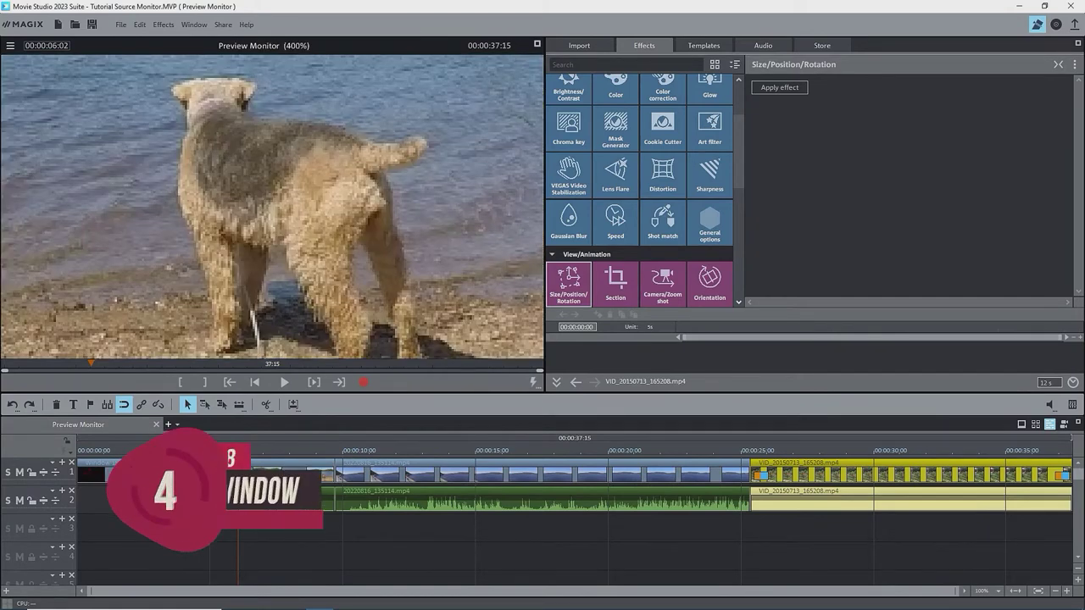
# Return the preview zoom to 100% and reduce it to 50%
pyautogui.click(10, 45)
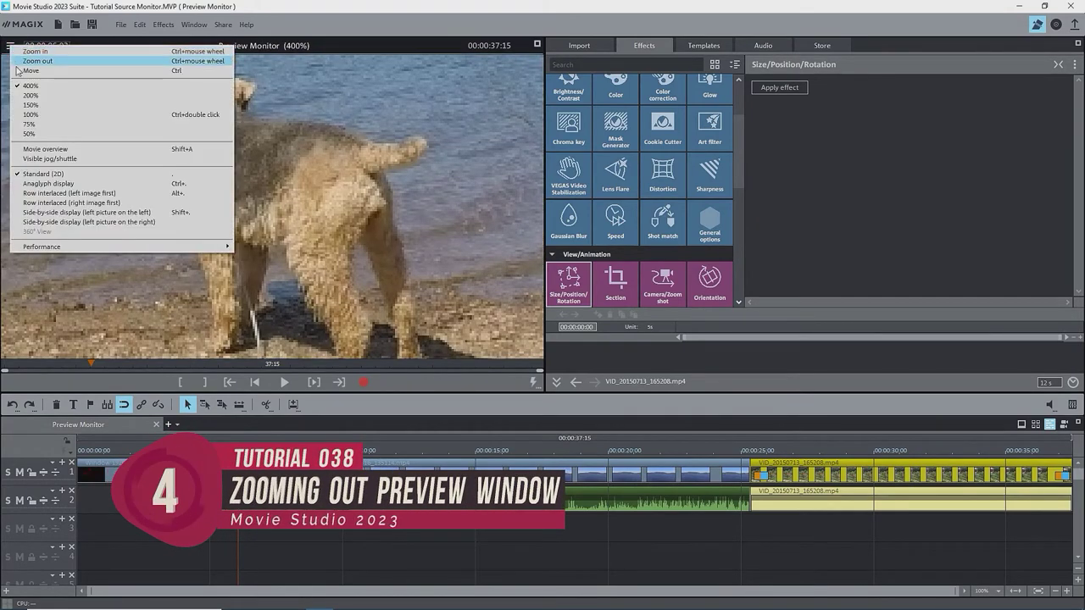
pyautogui.click(30, 114)
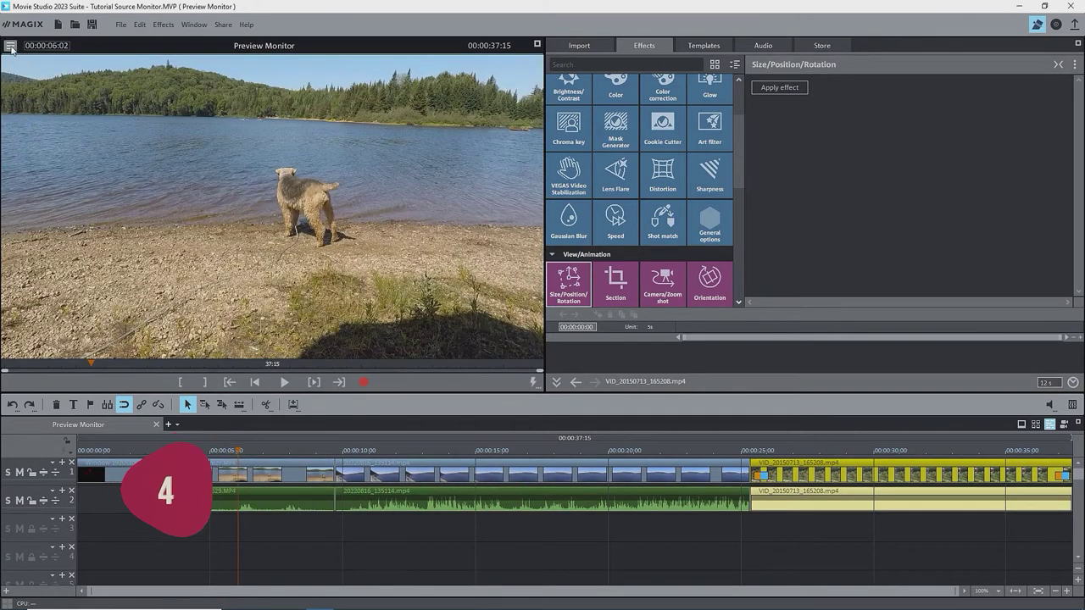
pyautogui.click(10, 45)
pyautogui.click(26, 134)
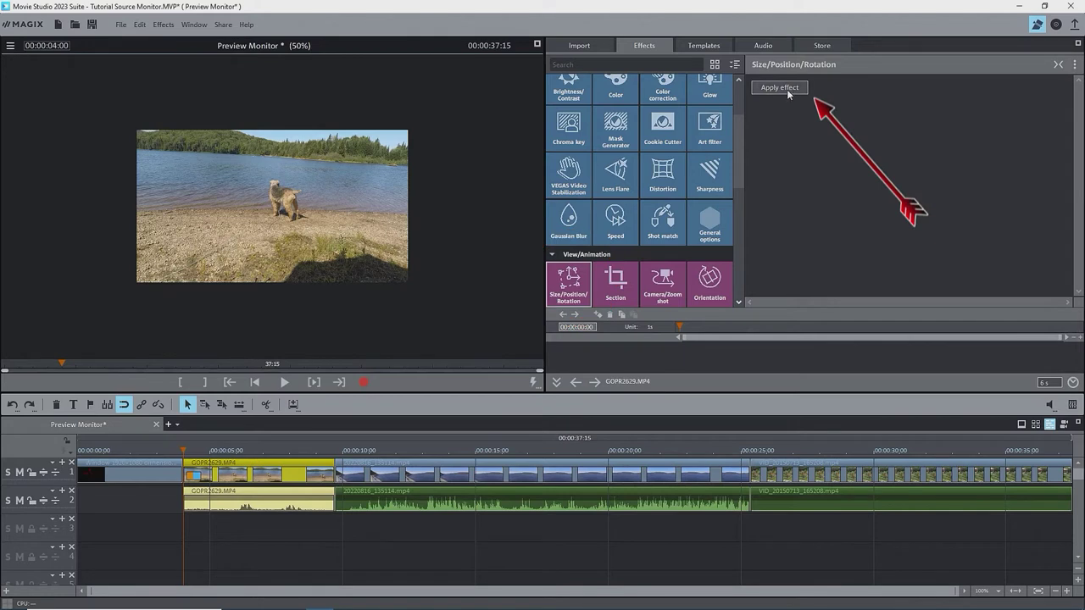
# Apply Size/Position/Rotation to GOPR2629.MP4, move the clip out of the frame to about -1936, 16 px, and restore the preview zoom to 100%
pyautogui.click(780, 89)
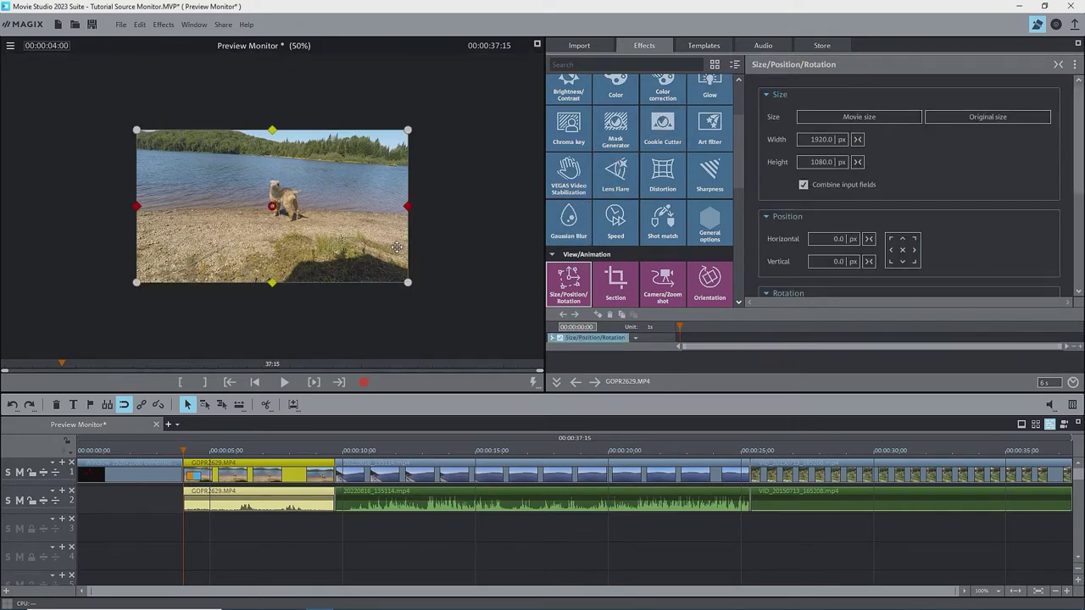
pyautogui.moveTo(396, 247); pyautogui.dragTo(262, 245)
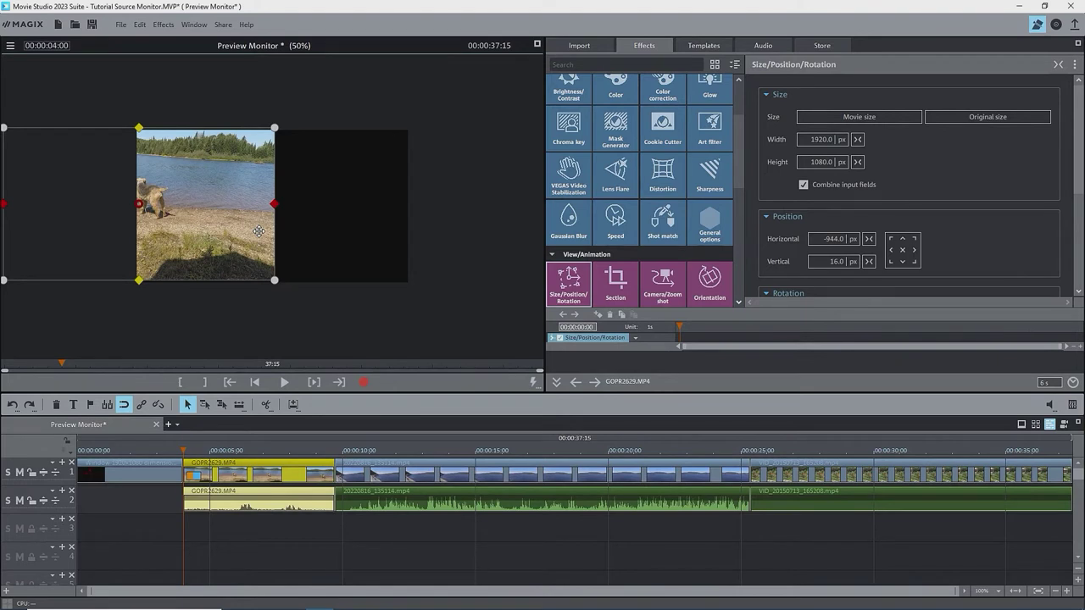
pyautogui.moveTo(259, 231); pyautogui.dragTo(120, 231)
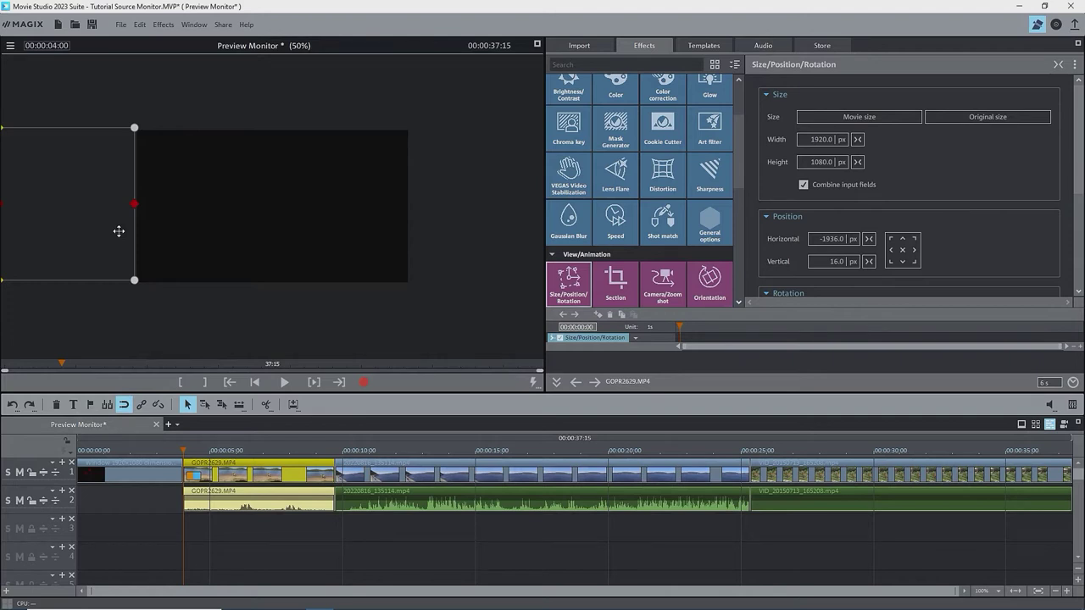
pyautogui.click(18, 57)
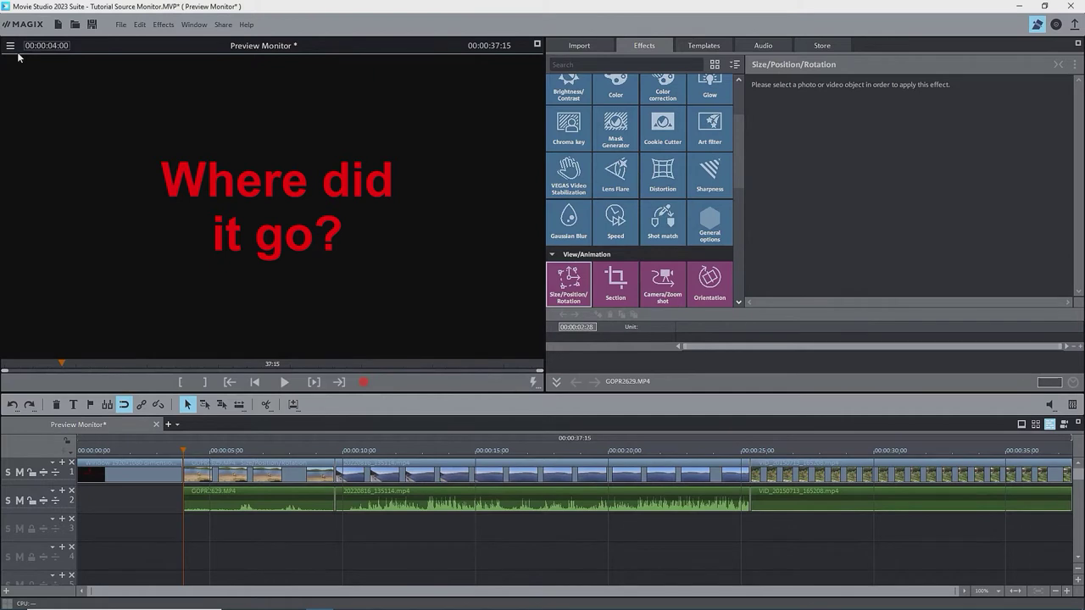
# Shrink GOPR2629.MP4 to about 456 × 256.5 px, place it outside the frame at about -1200, 388 px, and set a starting keyframe
pyautogui.click(119, 230)
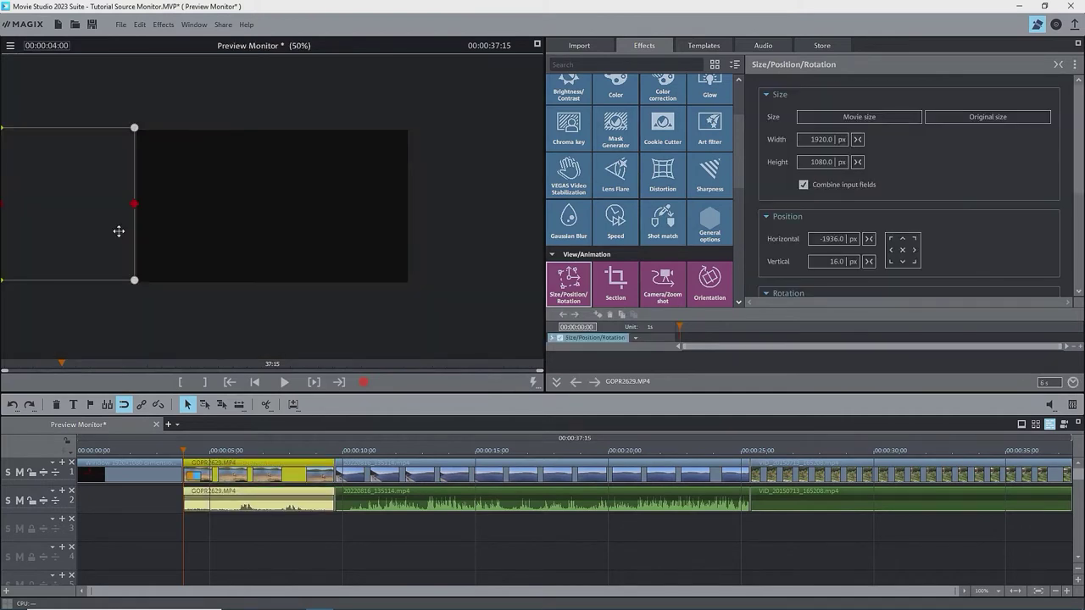
pyautogui.moveTo(134, 279); pyautogui.dragTo(125, 141)
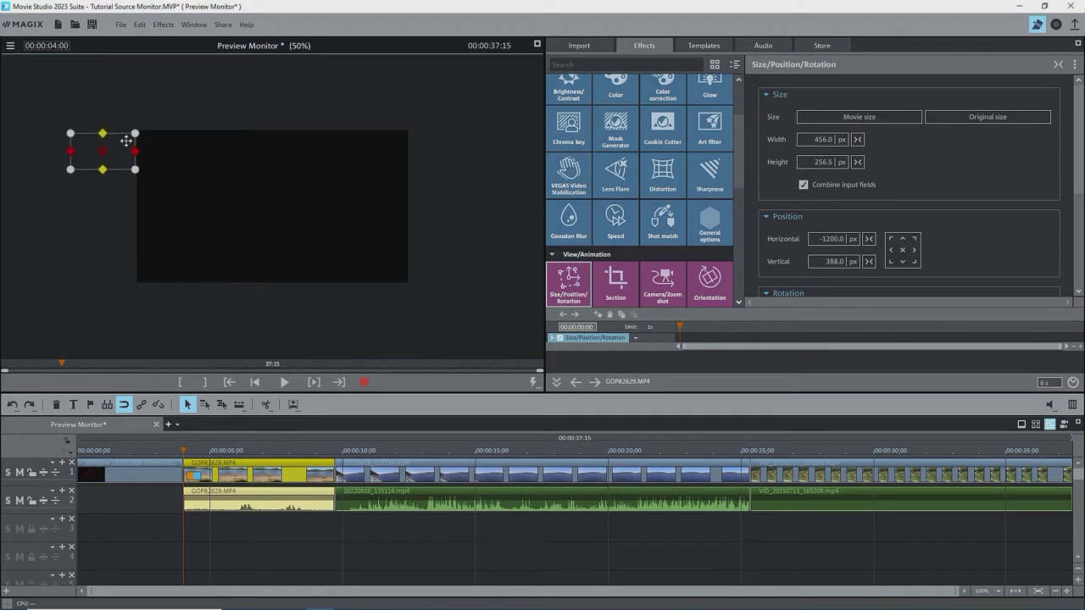
pyautogui.click(596, 315)
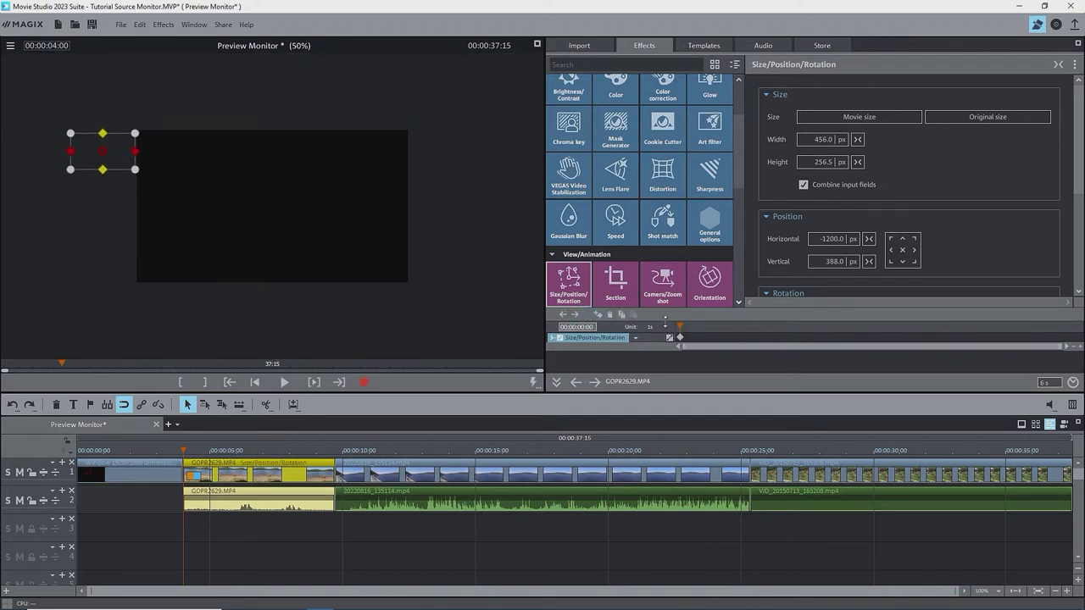
# Animate the clip into the frame at about -136, 124 px, and restore it to movie size, centred, at 00:00:02:28
pyautogui.moveTo(681, 326); pyautogui.dragTo(790, 325)
pyautogui.moveTo(79, 165); pyautogui.dragTo(230, 202)
pyautogui.moveTo(787, 327); pyautogui.dragTo(888, 327)
pyautogui.click(859, 117)
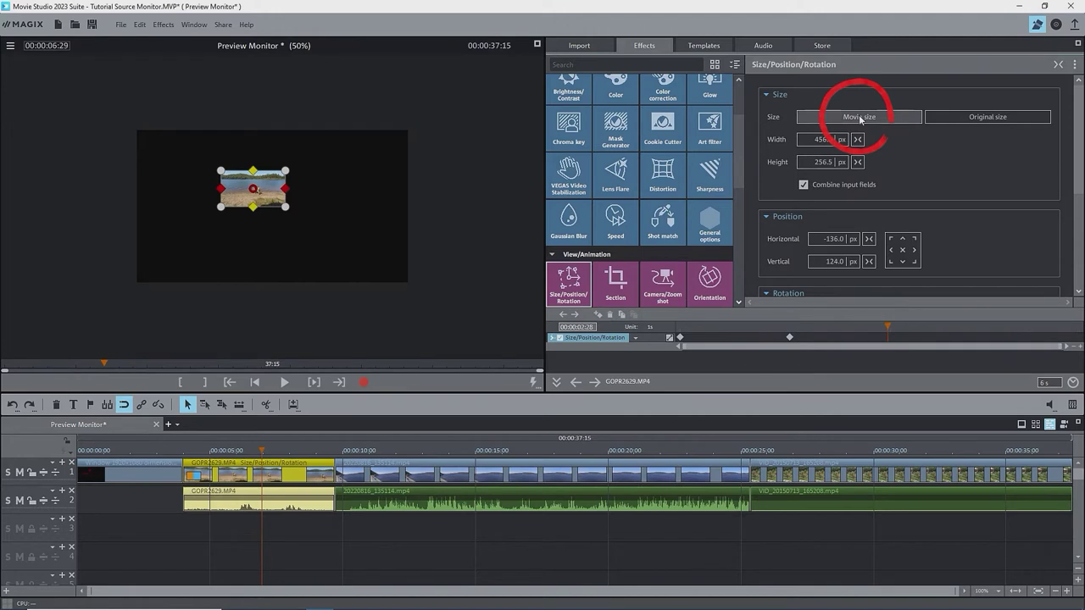
pyautogui.click(903, 250)
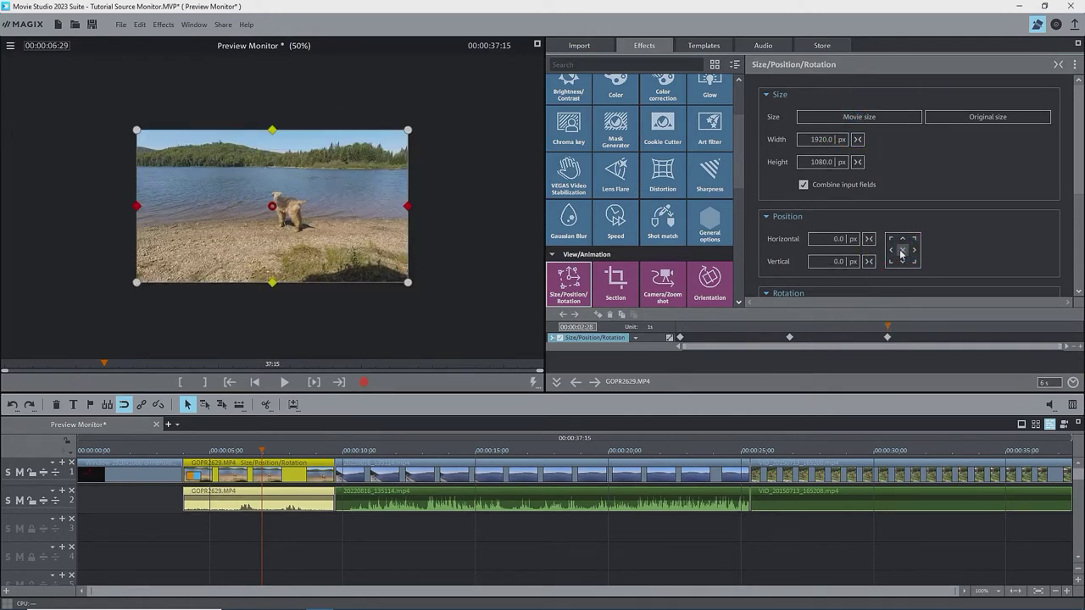
# Play the clip's animation from its start with the preview at 50% and again at 100%
pyautogui.click(181, 449)
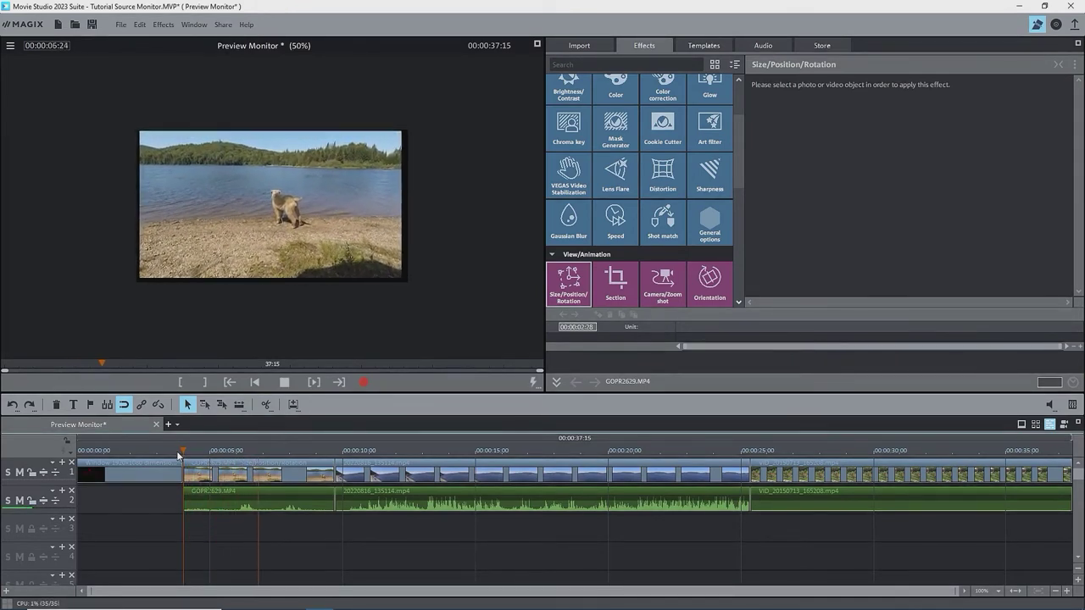
pyautogui.press('space')
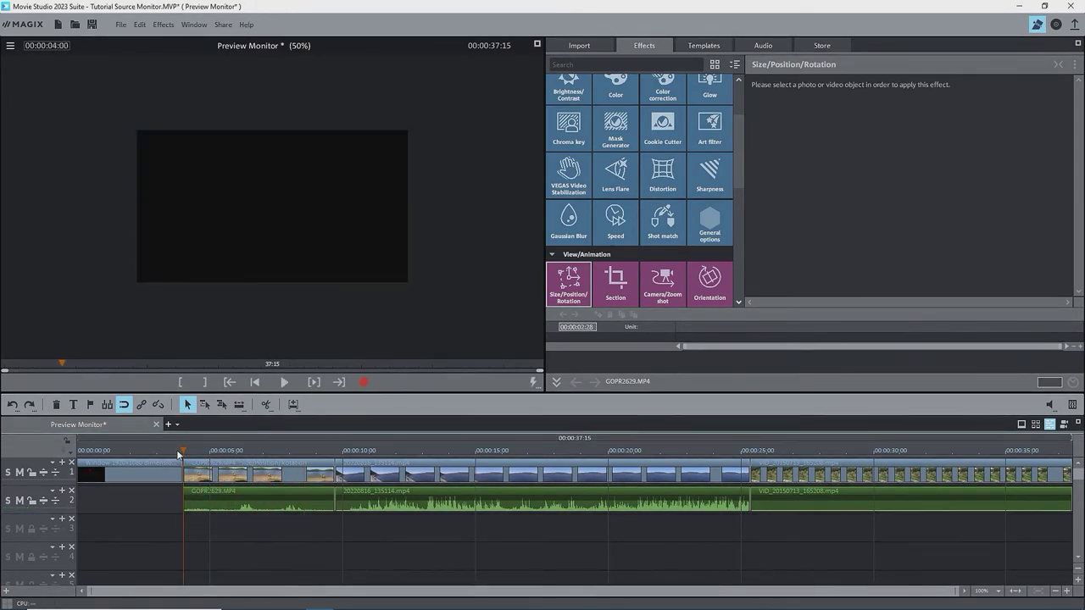
pyautogui.click(204, 473)
pyautogui.click(10, 45)
pyautogui.click(24, 113)
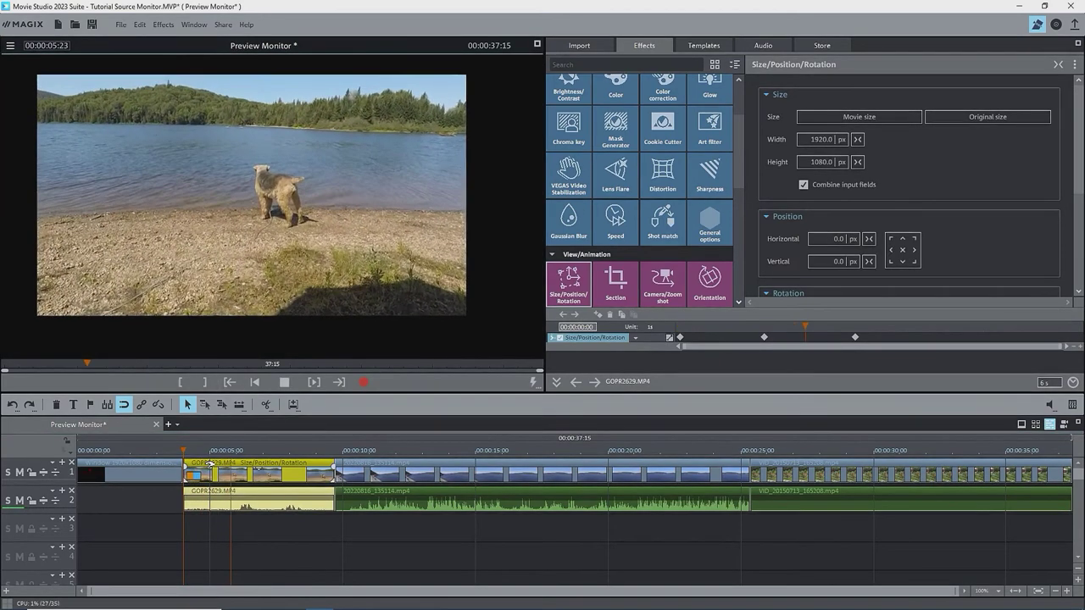
pyautogui.press('space')
# Reduce the preview zoom to 50% and reset the Size/Position/Rotation effect on GOPR2629.MP4
pyautogui.click(10, 45)
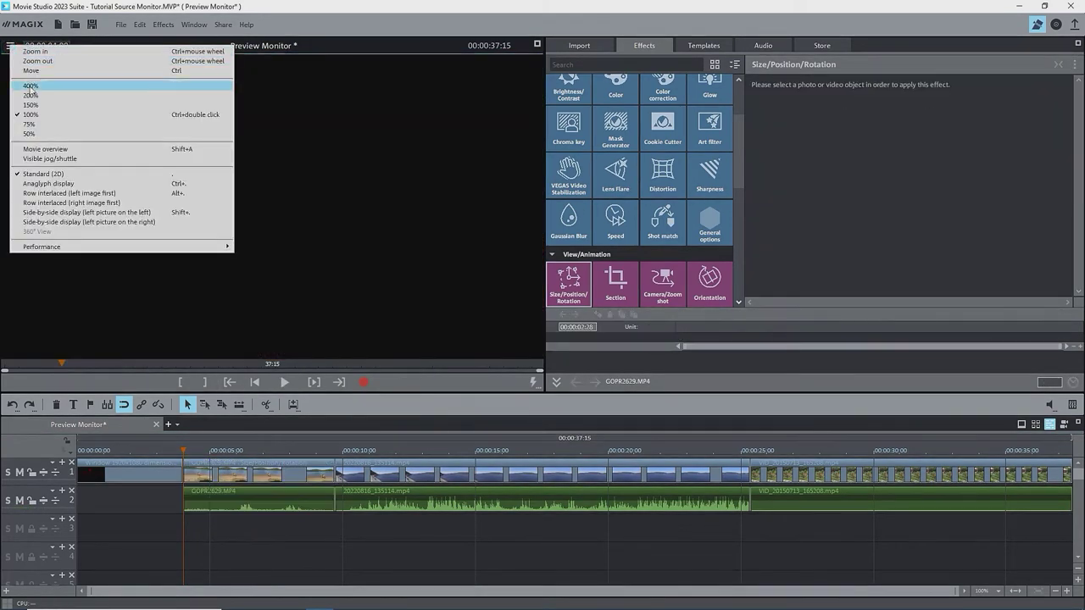
pyautogui.click(32, 134)
pyautogui.click(331, 468)
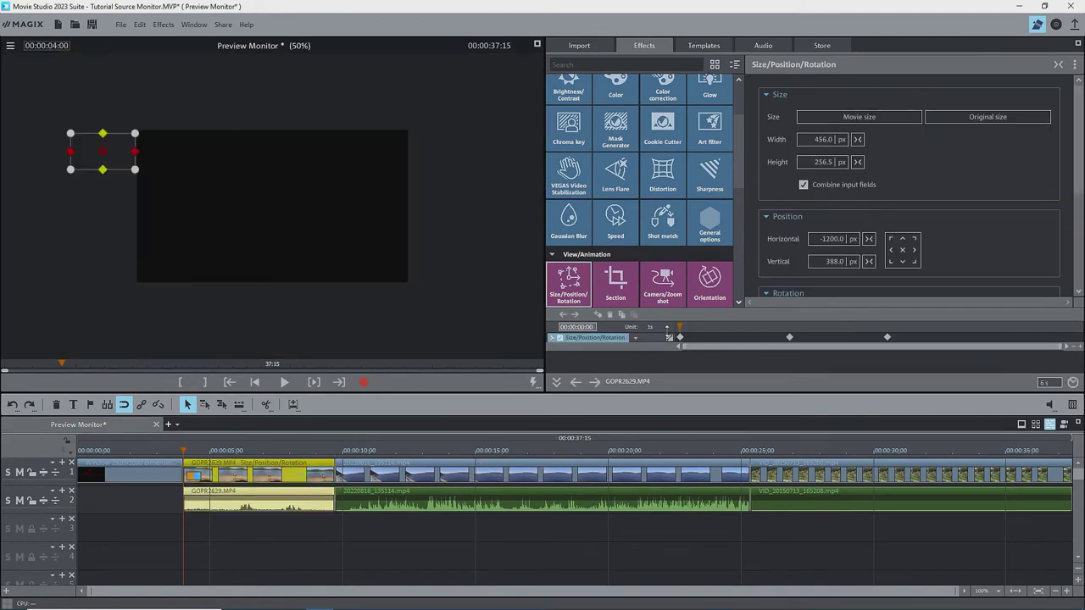
pyautogui.click(1058, 64)
# Reapply Size/Position/Rotation, enlarge GOPR2629.MP4 to about 3228 × 1816 px, and shift it to about -108, -36 px
pyautogui.click(779, 88)
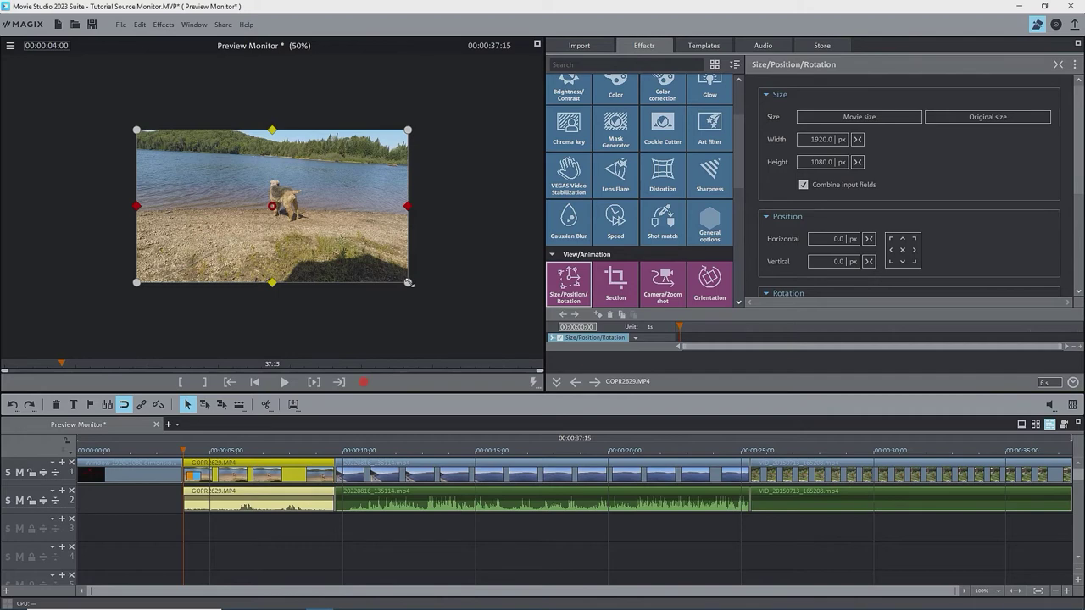
pyautogui.moveTo(409, 282); pyautogui.dragTo(498, 333)
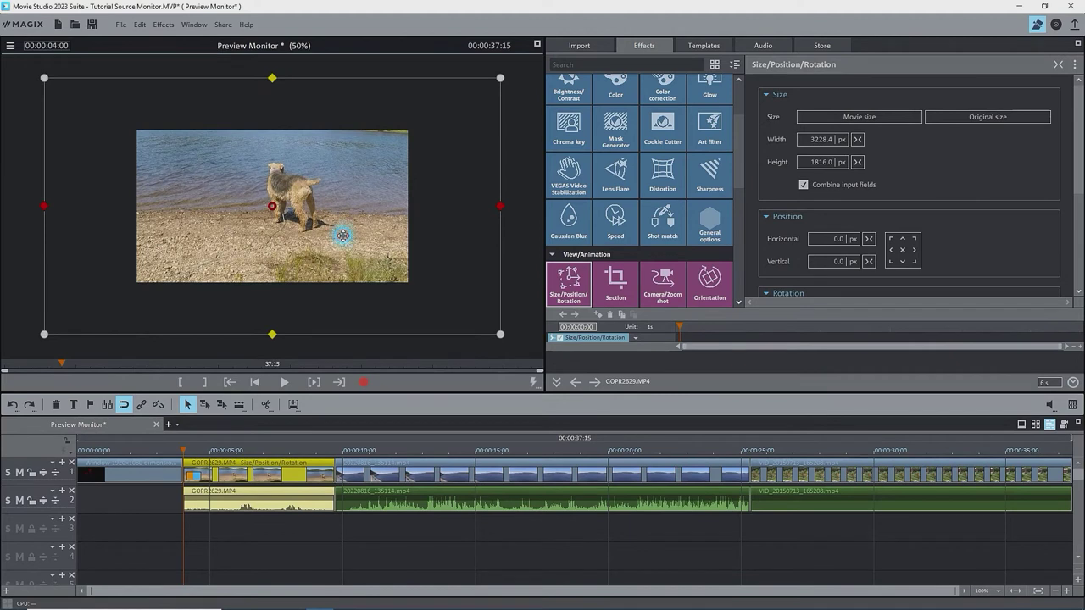
pyautogui.moveTo(341, 236); pyautogui.dragTo(327, 240)
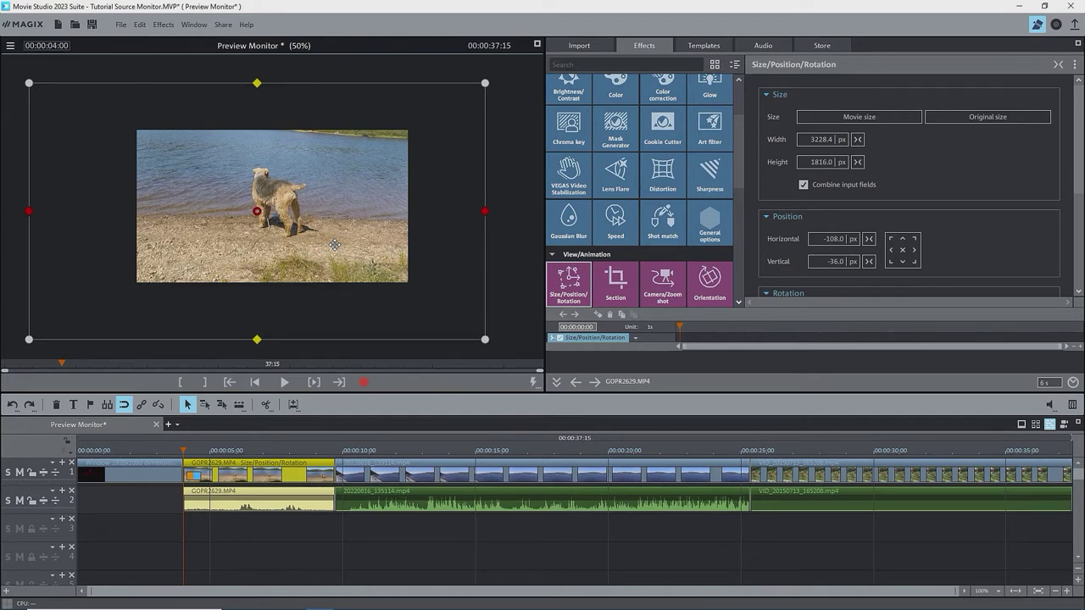
# Compare the enlarged clip in the preview at 100% and at 50% zoom
pyautogui.click(10, 45)
pyautogui.click(30, 116)
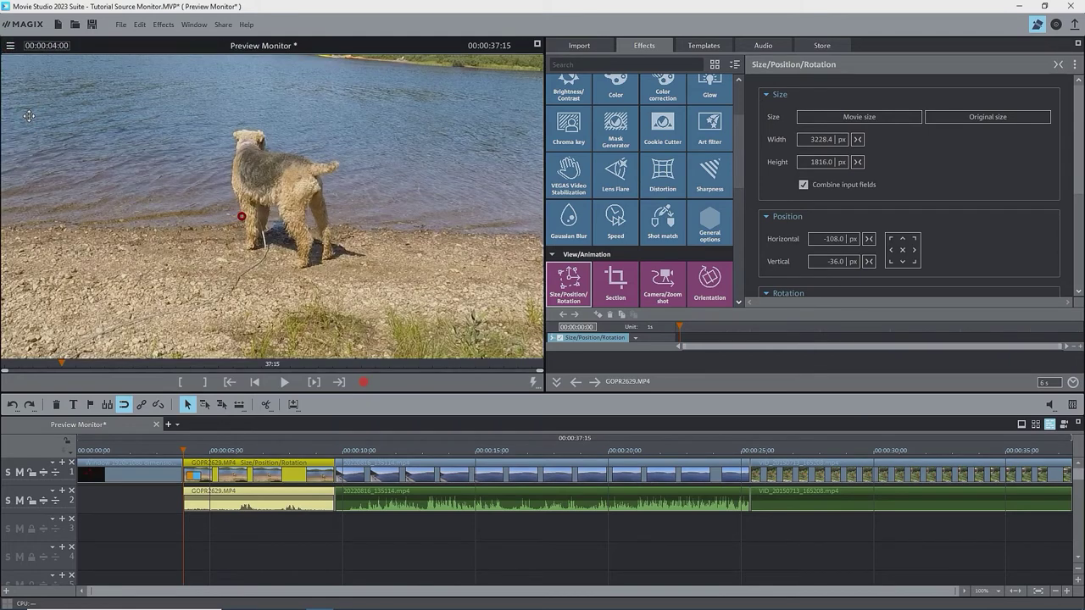
pyautogui.click(10, 45)
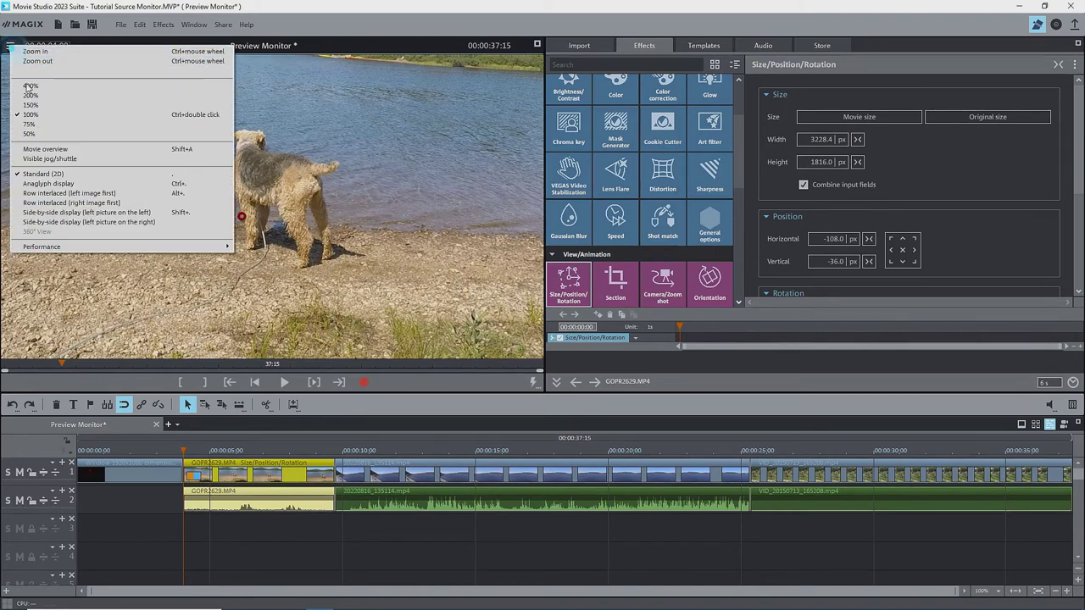
pyautogui.click(30, 134)
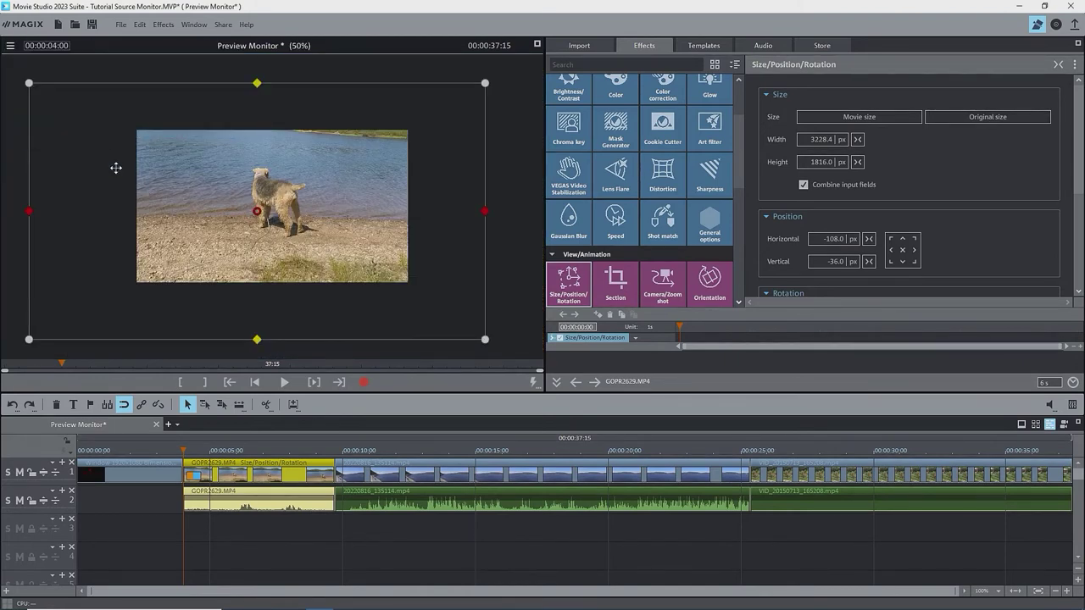
pyautogui.press('space')
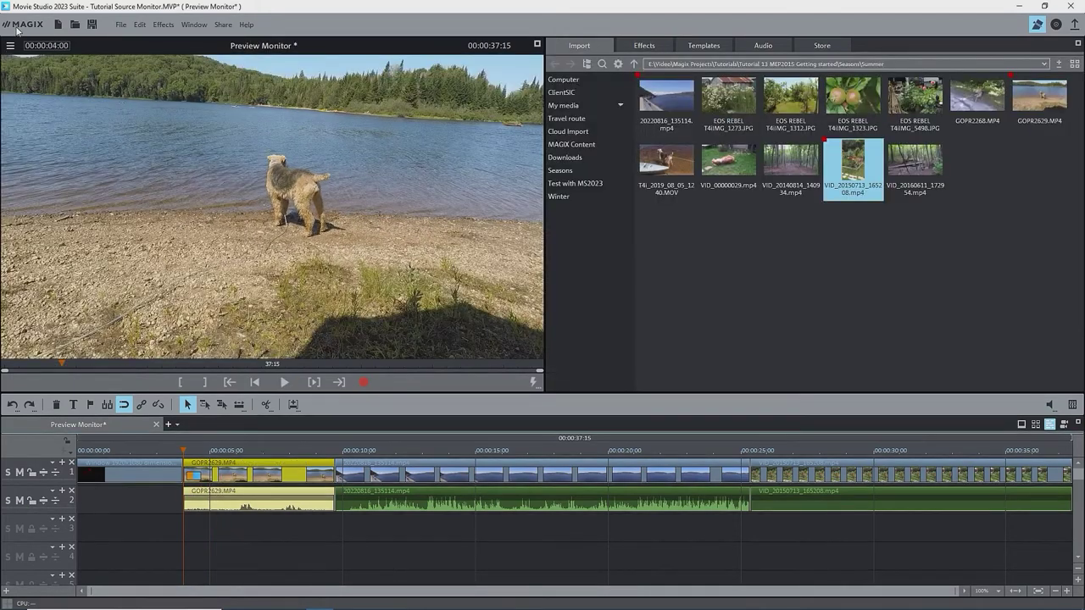
# Deselect the GOPR2629.MP4 clip and zoom the preview out to 25%
pyautogui.click(10, 45)
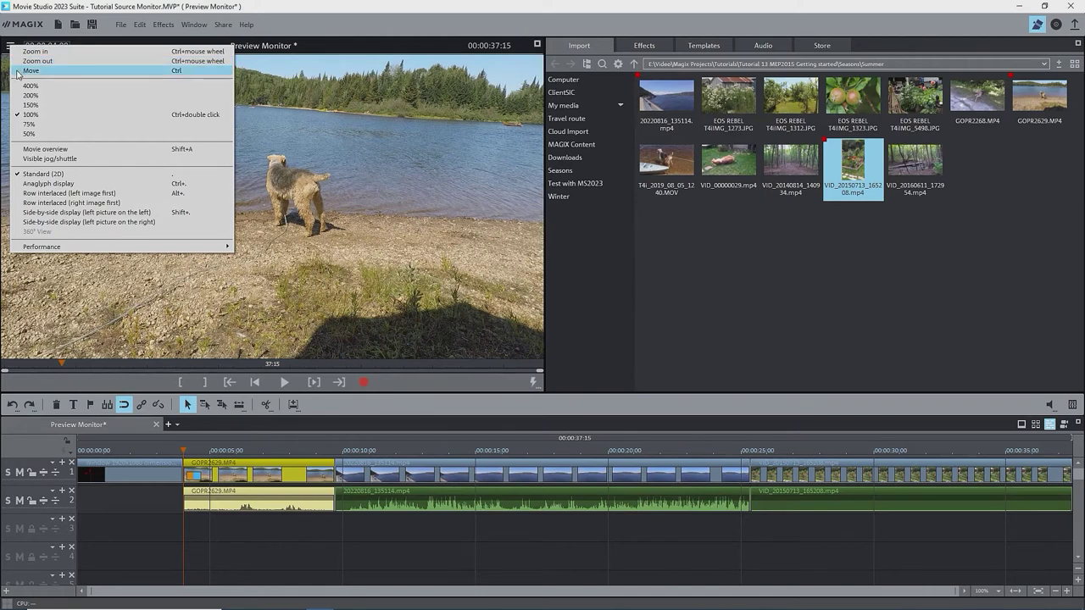
pyautogui.click(18, 72)
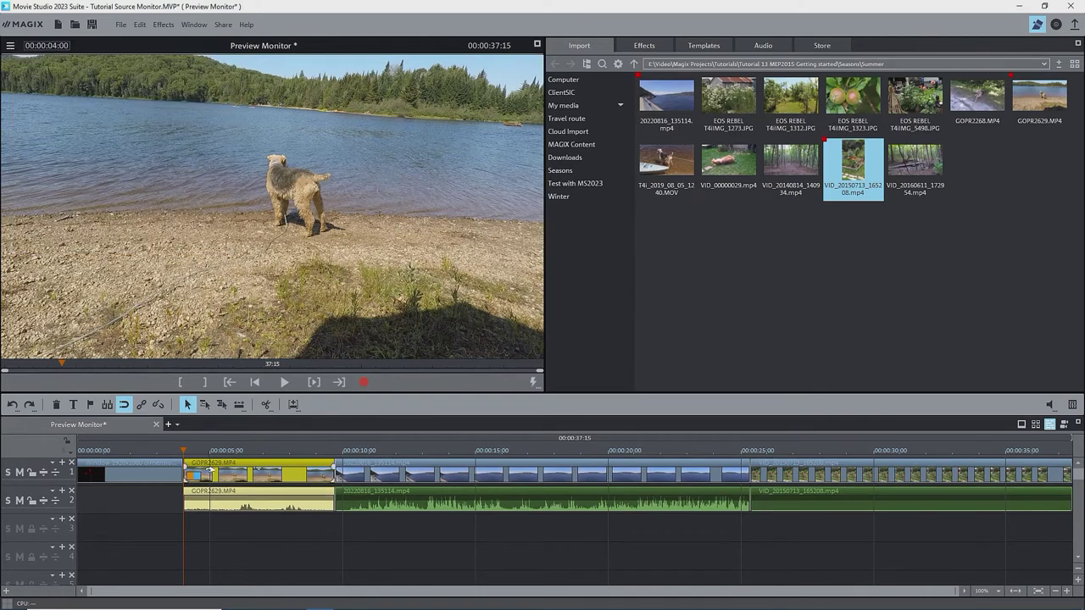
pyautogui.click(203, 529)
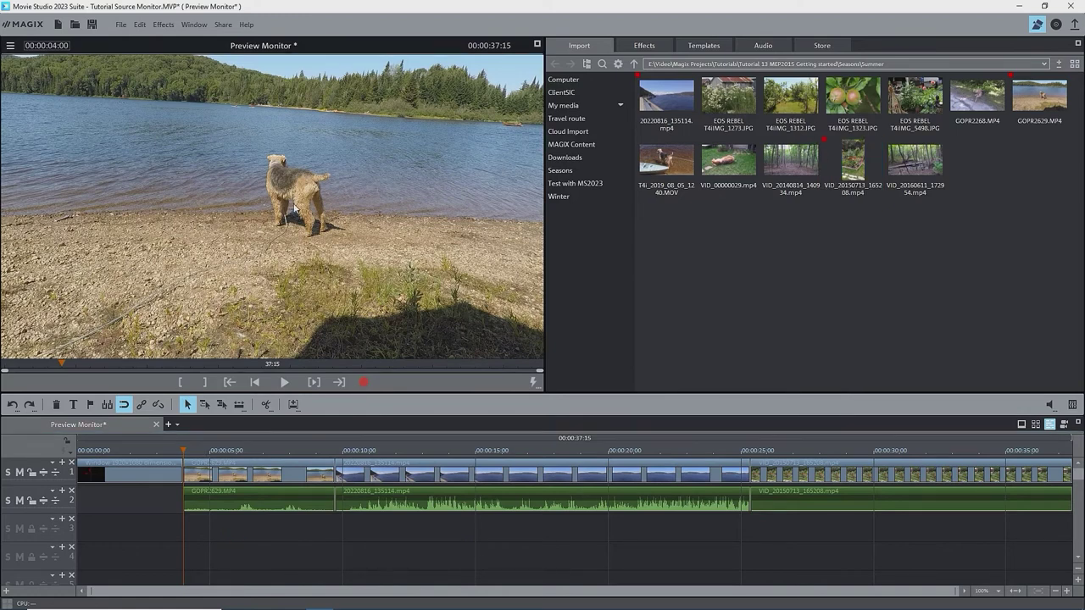
pyautogui.scroll(-3, 295, 212)
pyautogui.scroll(-4, 293, 212)
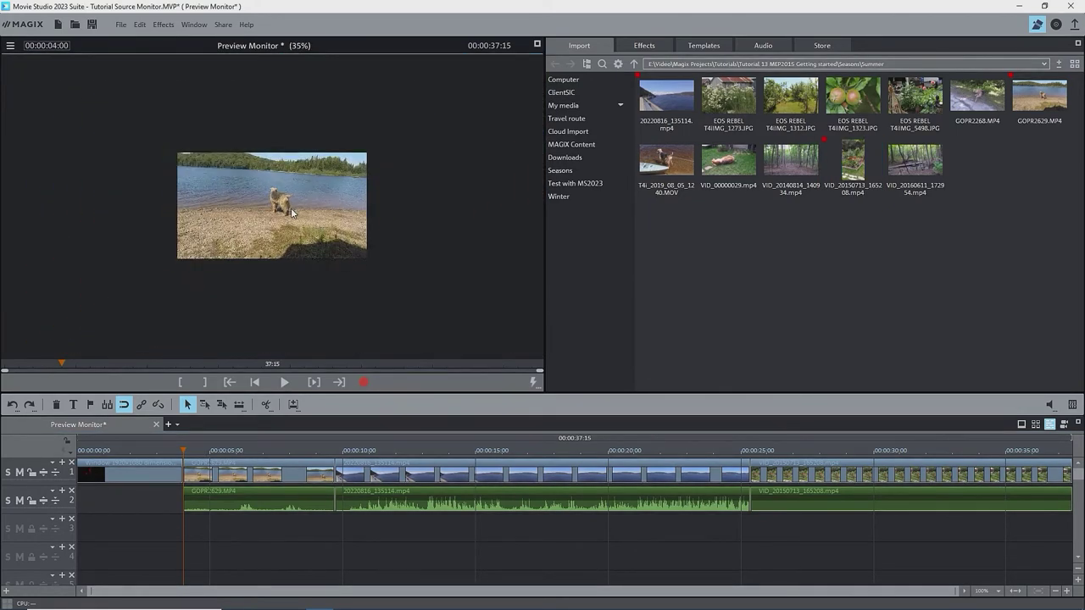
# Shift the reduced picture within the preview monitor, enlarge it to 45%, and reset the zoom to 100%
pyautogui.moveTo(297, 210)
pyautogui.mouseDown()
pyautogui.moveTo(218, 259)
pyautogui.moveTo(157, 145)
pyautogui.moveTo(417, 130)
pyautogui.moveTo(356, 254)
pyautogui.moveTo(332, 263)
pyautogui.mouseUp()
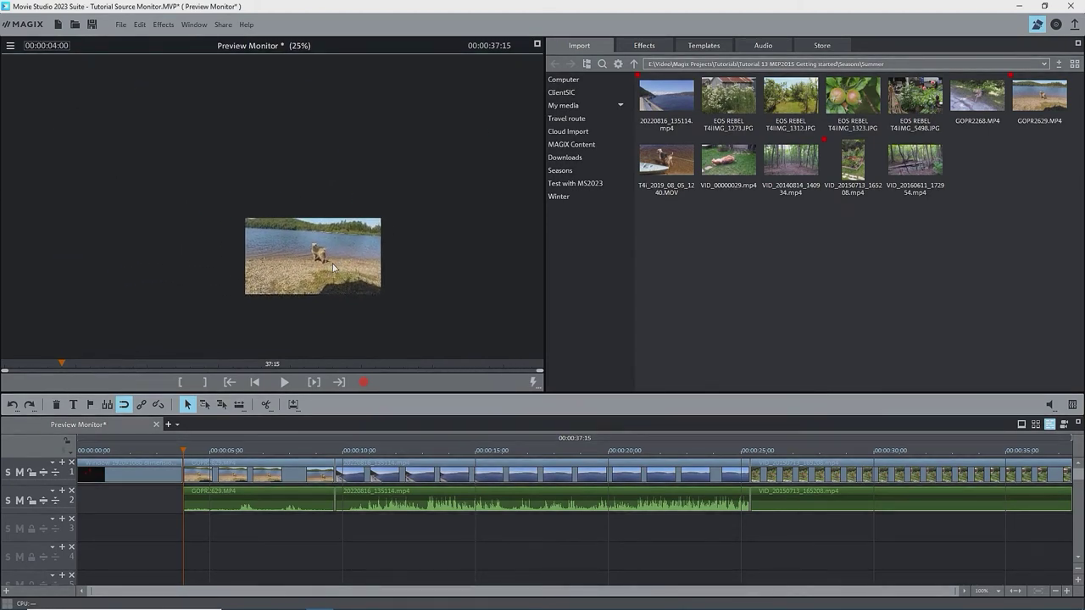
pyautogui.scroll(2, 333, 263)
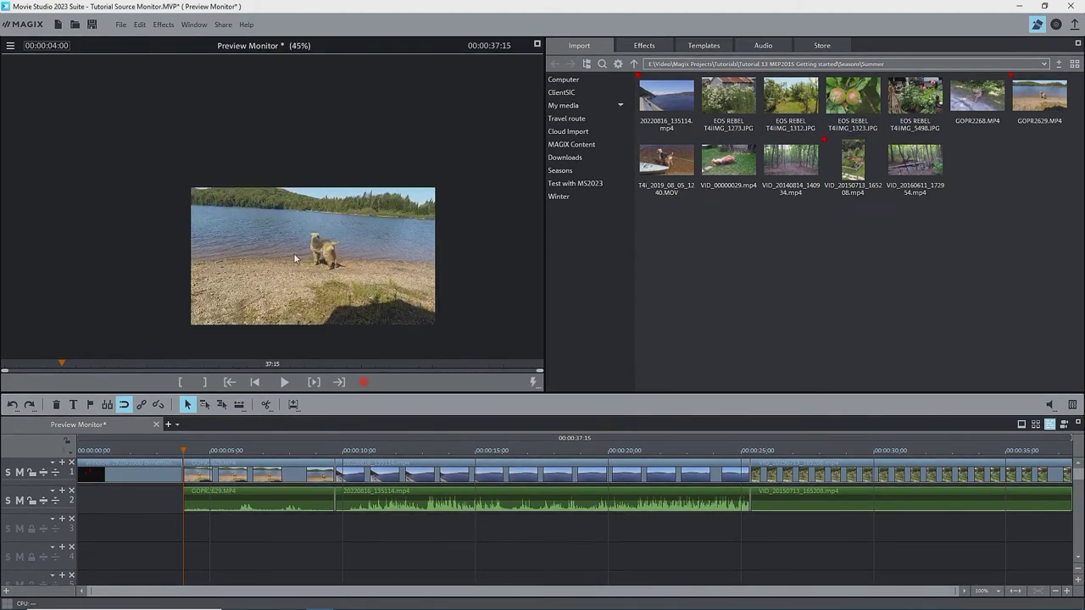
pyautogui.doubleClick(294, 258)
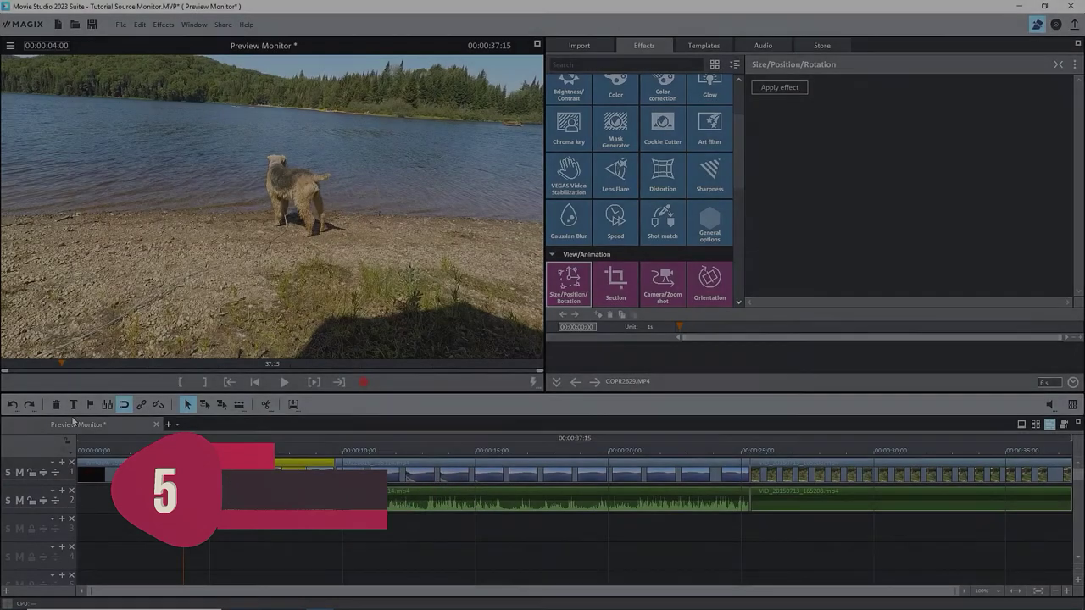
# Add a title with the dog's name over the start of GOPR2629.MP4 and set its font size to 58
pyautogui.click(74, 404)
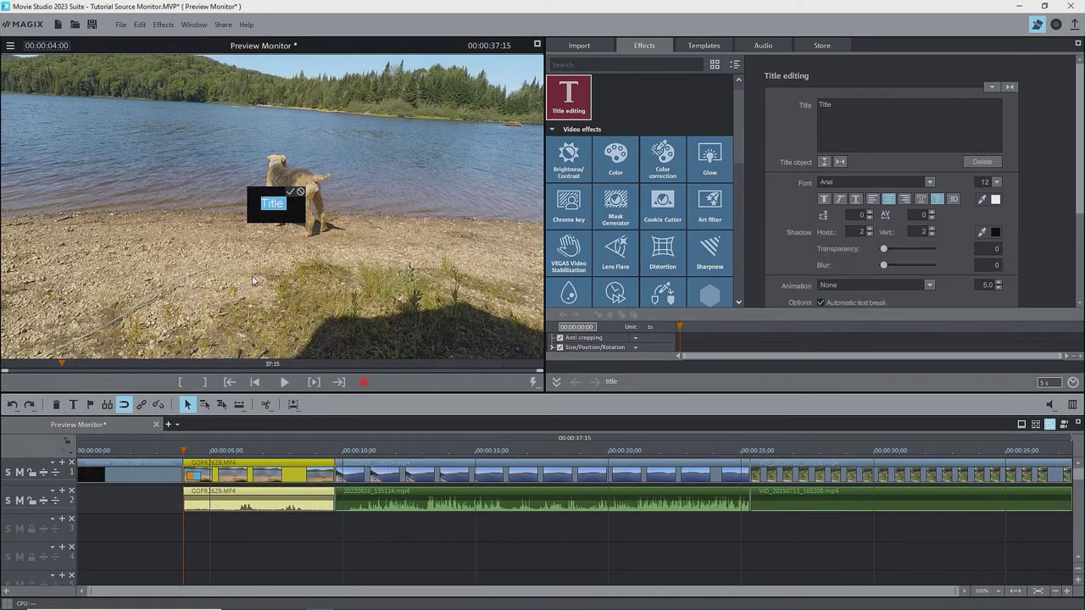
pyautogui.write('Bernadette')
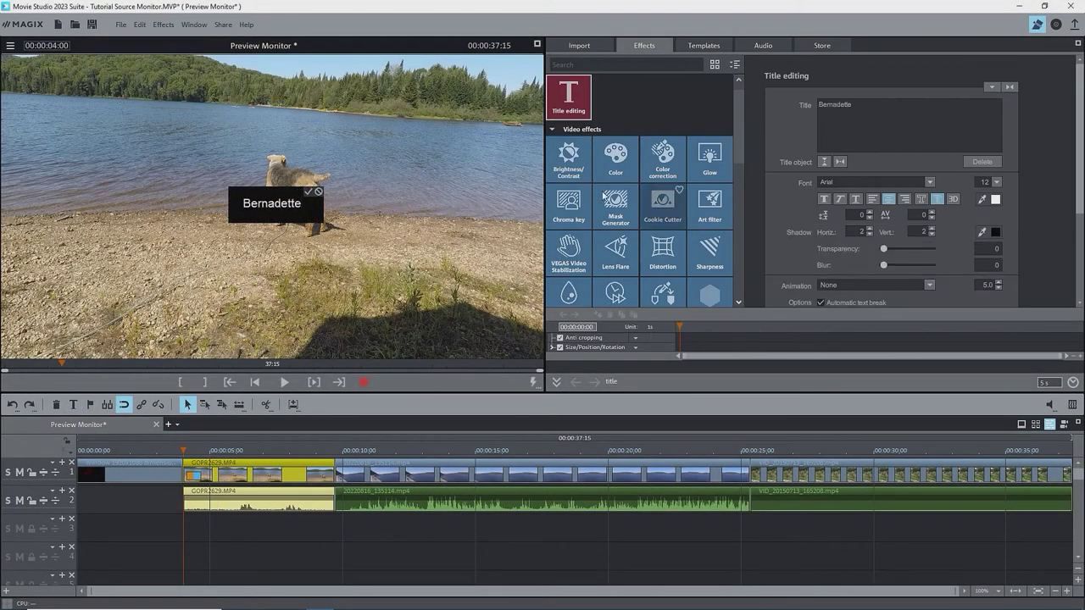
pyautogui.click(309, 191)
pyautogui.moveTo(997, 270); pyautogui.dragTo(990, 235)
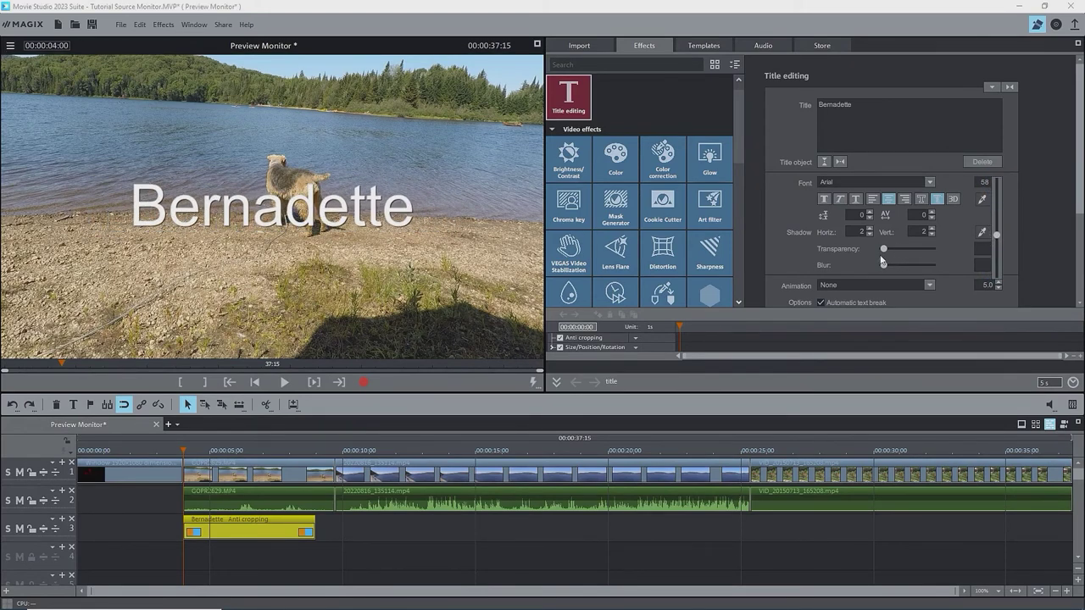
# Use Size/Position/Rotation to place the title outside the frame at about -1478, 406 px, with the preview zoomed out to 50%
pyautogui.scroll(-2, 666, 254)
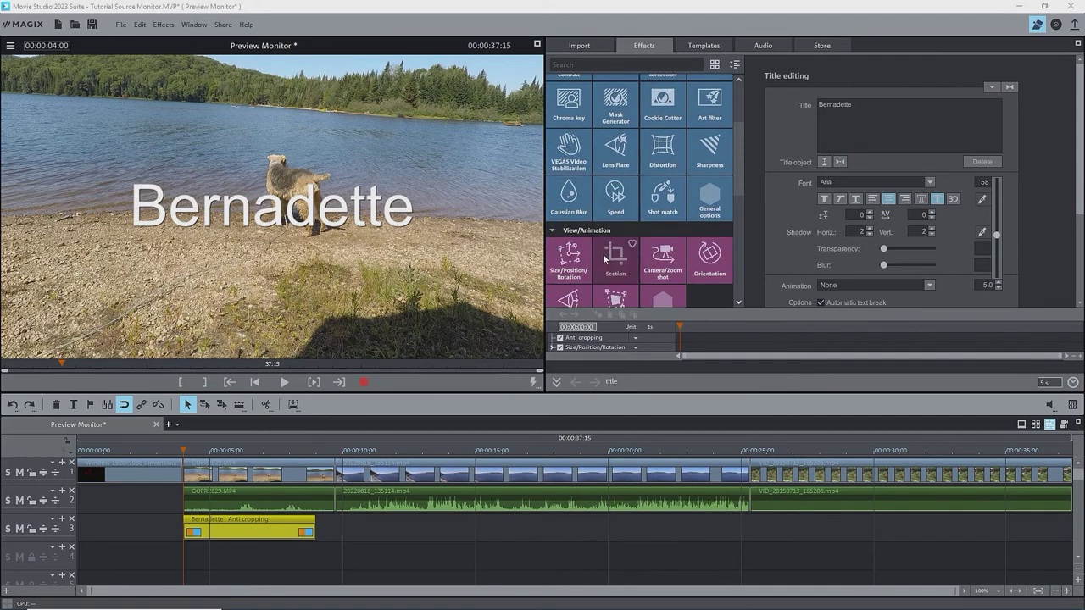
pyautogui.click(570, 265)
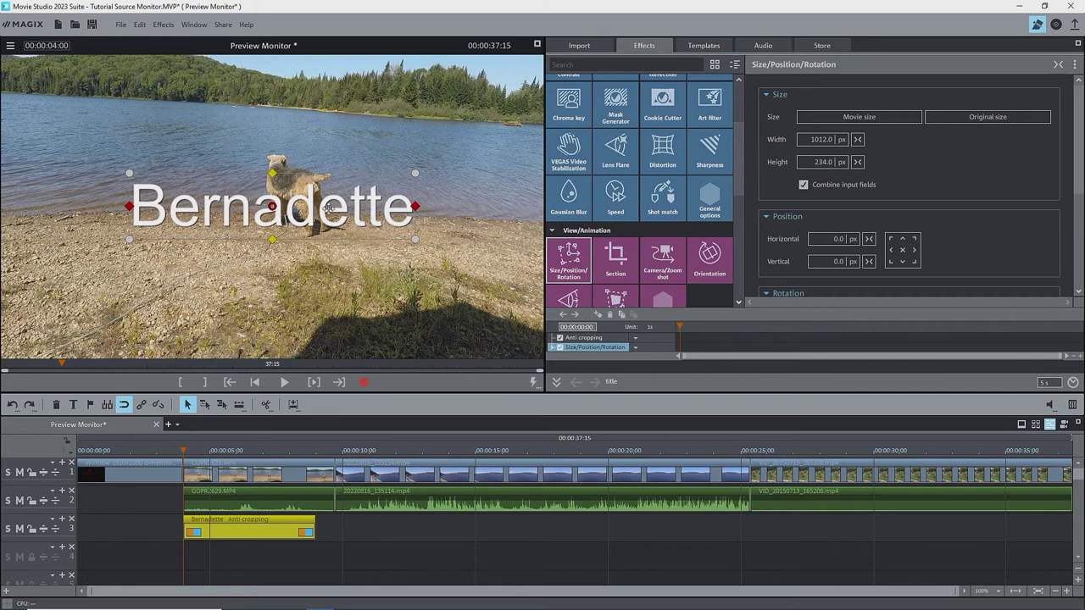
pyautogui.moveTo(335, 206); pyautogui.dragTo(2, 10)
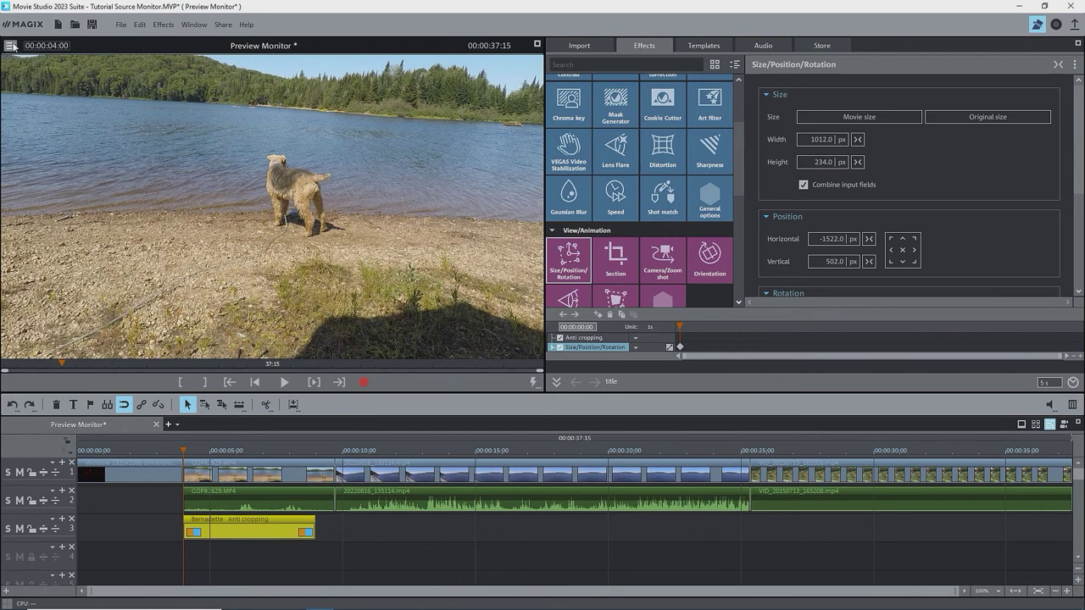
pyautogui.click(10, 46)
pyautogui.click(36, 136)
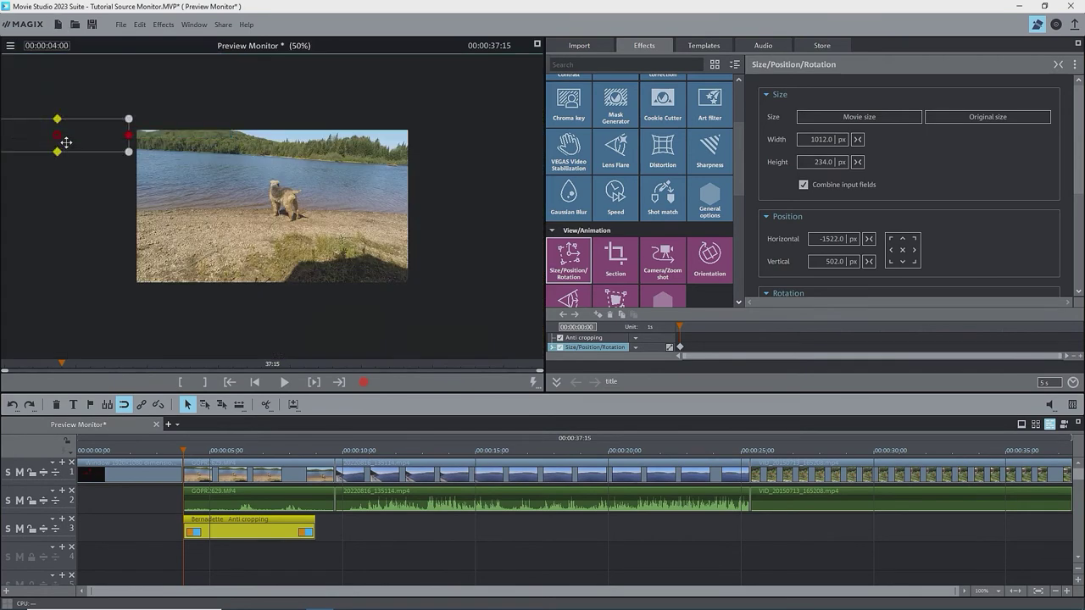
pyautogui.moveTo(73, 137); pyautogui.dragTo(80, 150)
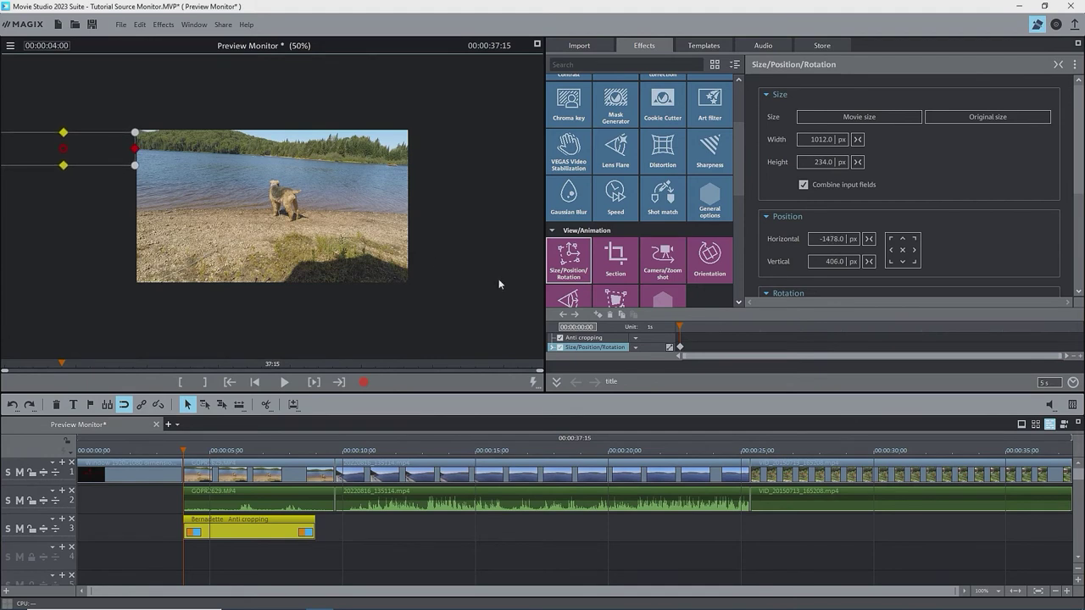
# Add a keyframe at 00:00:01:06 that brings the title into the centre of the frame
pyautogui.moveTo(682, 328); pyautogui.dragTo(779, 328)
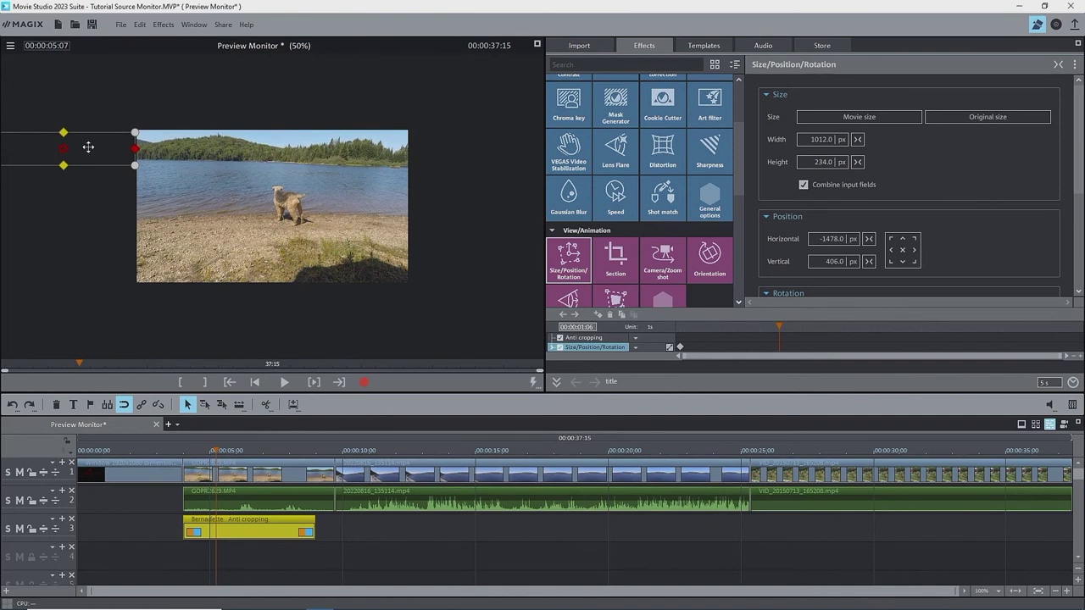
pyautogui.moveTo(85, 147); pyautogui.dragTo(289, 197)
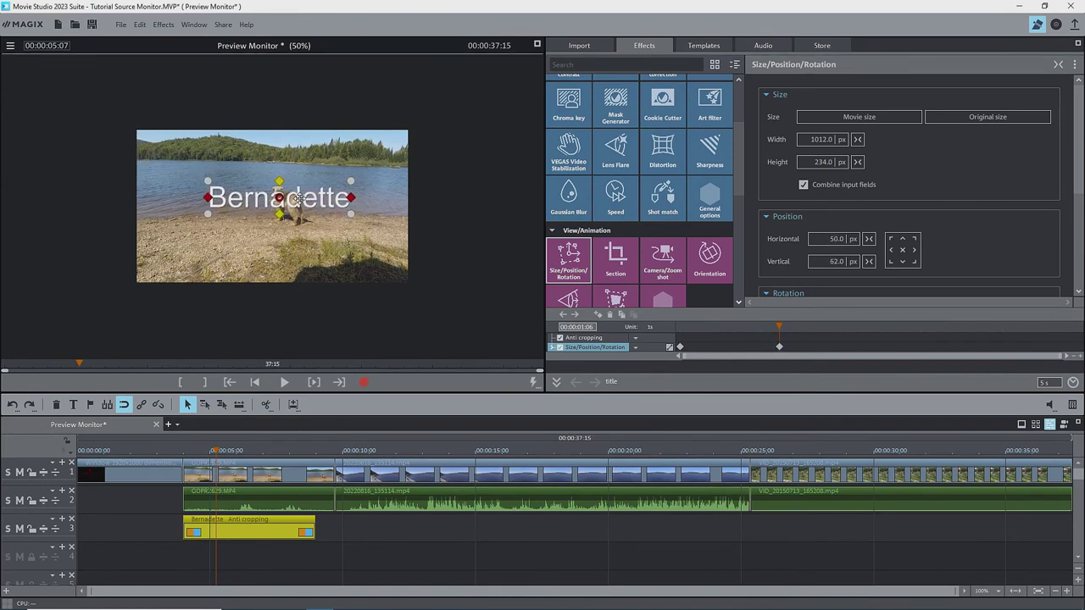
pyautogui.click(903, 253)
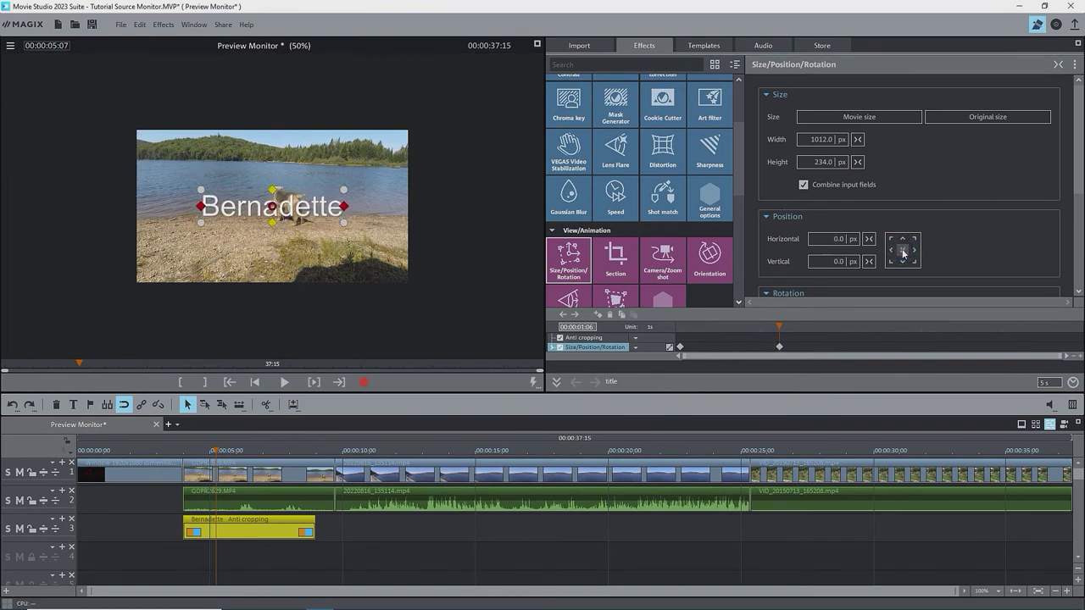
# Return to the title's start, deselect the title, and play back its slide-in animation with the preview zoomed out to 50%
pyautogui.click(563, 314)
pyautogui.click(243, 564)
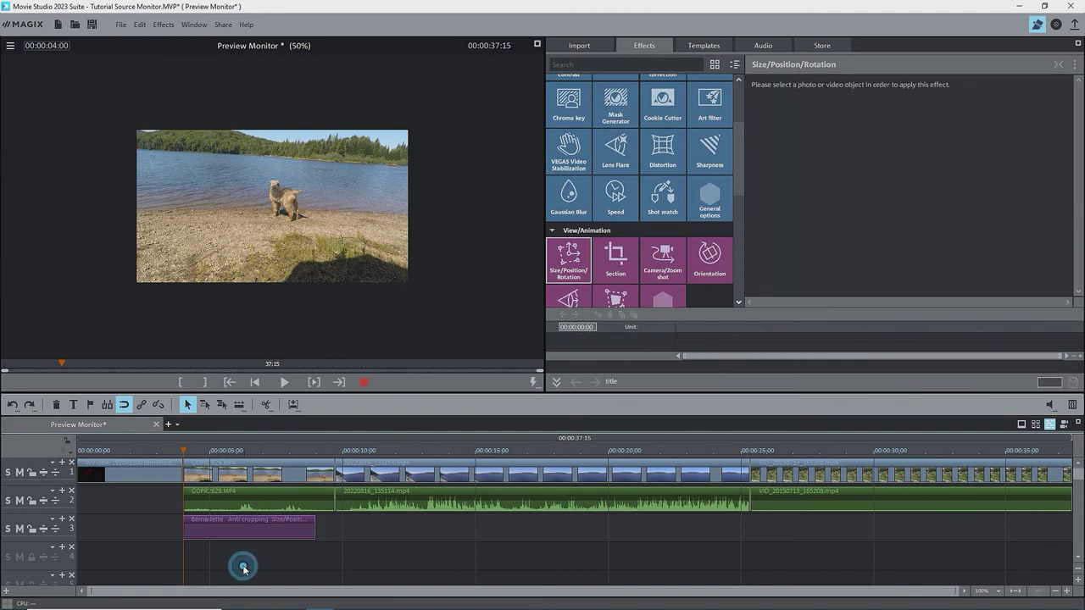
pyautogui.press('space')
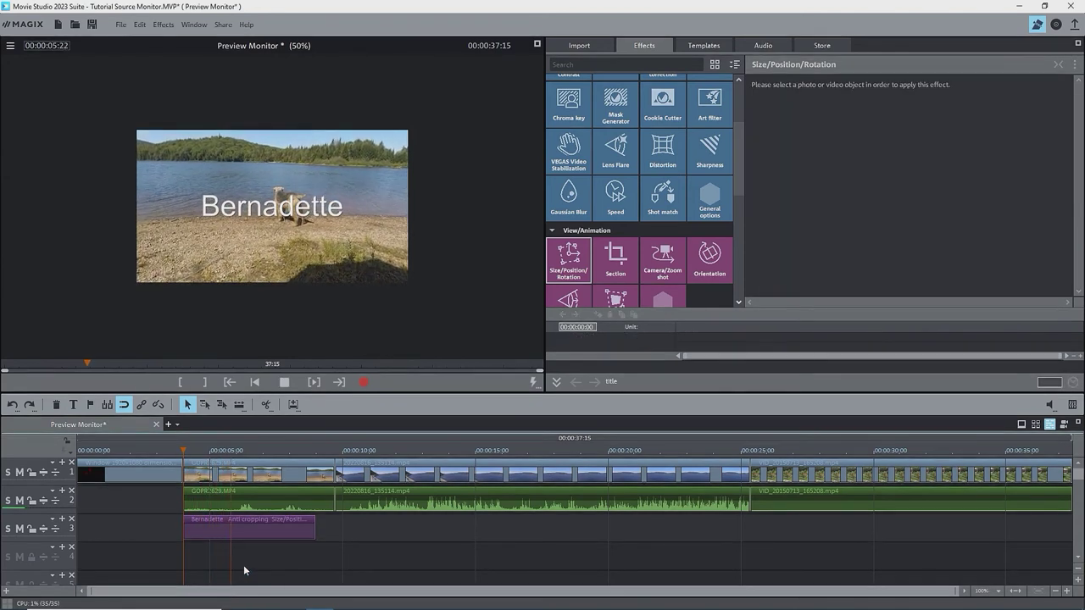
pyautogui.press('space')
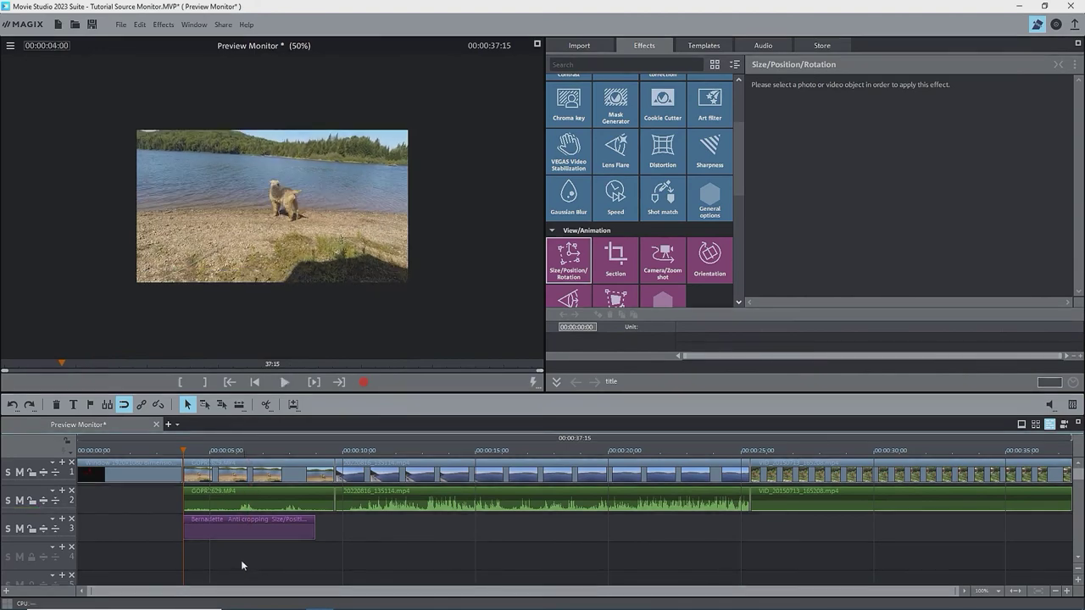
# Reset the preview monitor zoom to 100% and play back the title's entry from outside the frame at full size
pyautogui.doubleClick(221, 207)
pyautogui.press('space')
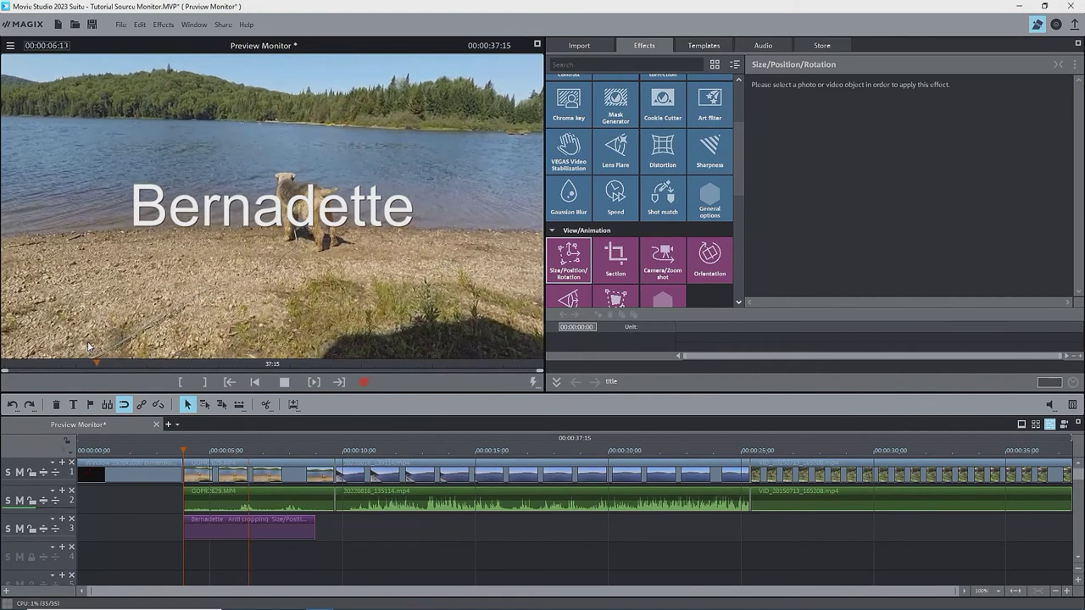
pyautogui.press('space')
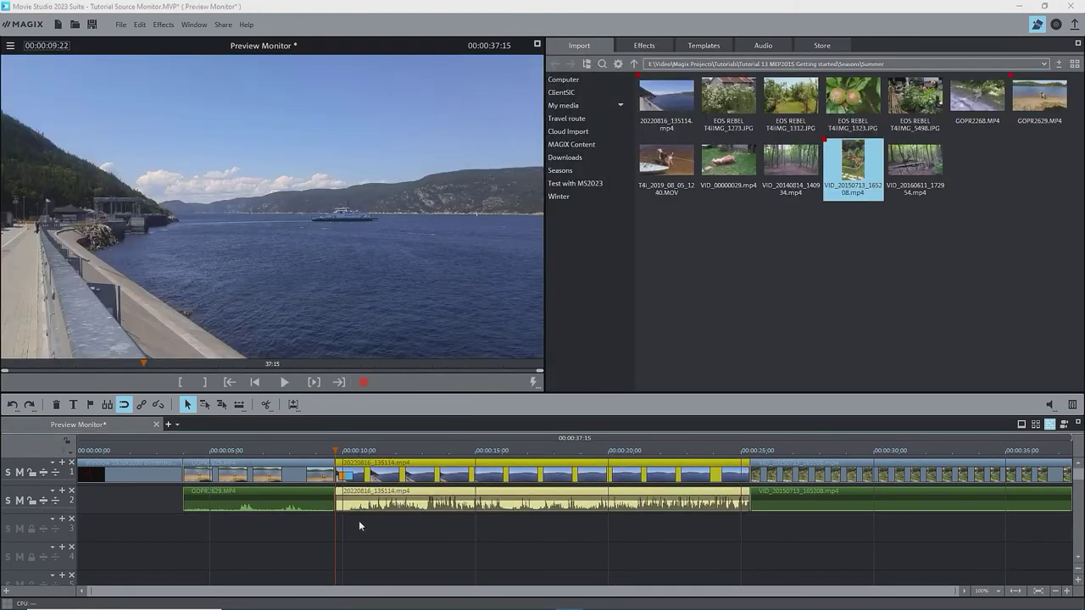
# With the 20220816_135114.mp4 clip deselected, zoom the preview monitor out to 35% and shift the reduced picture within it
pyautogui.click(360, 524)
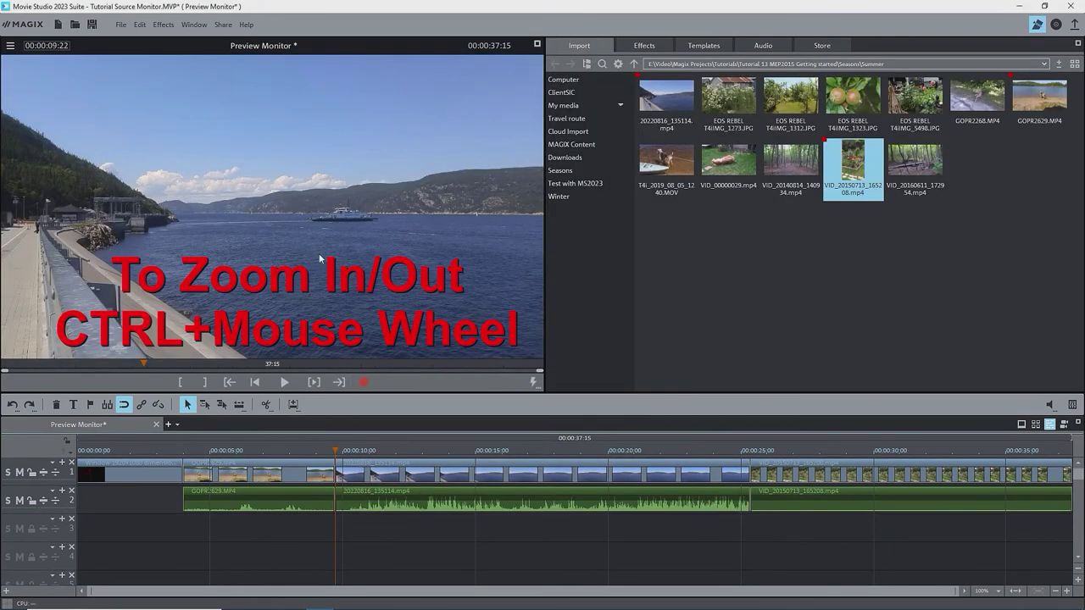
pyautogui.scroll(-4, 317, 256)
pyautogui.scroll(-2, 317, 252)
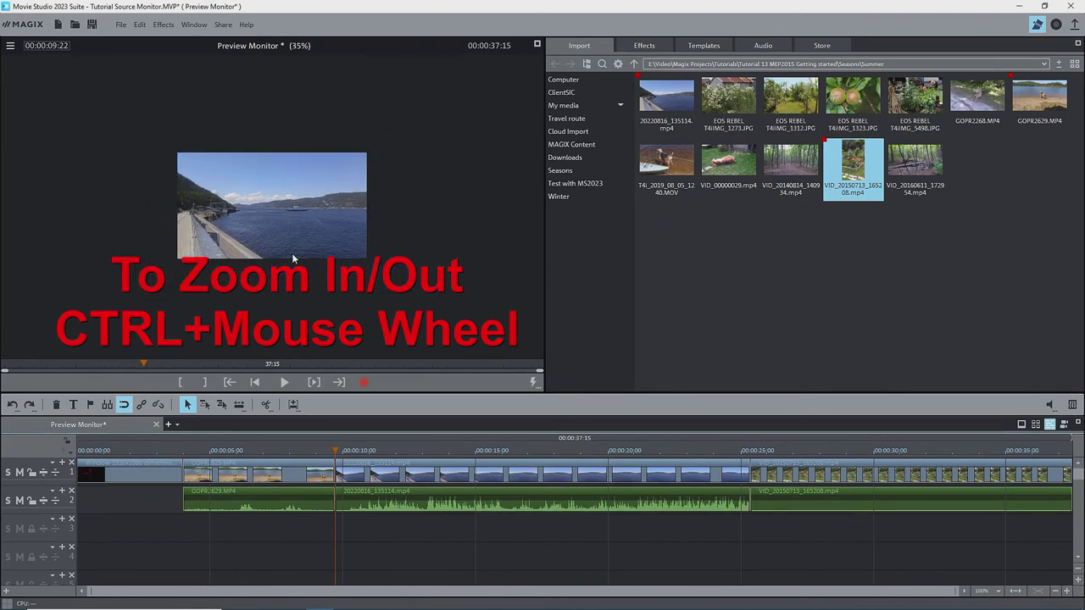
pyautogui.moveTo(285, 204); pyautogui.dragTo(284, 238)
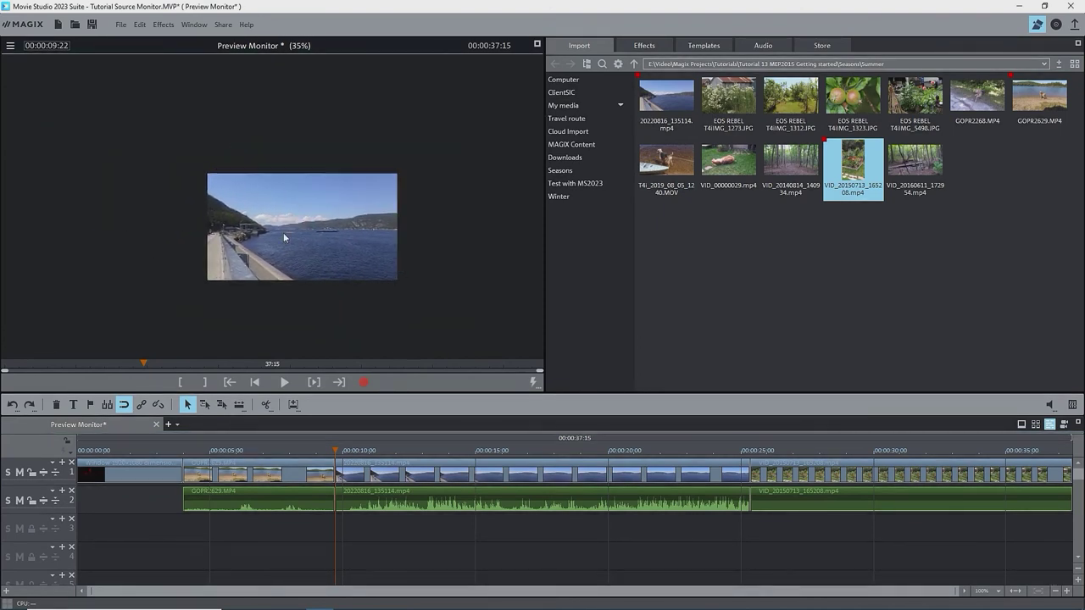
# Enlarge the shifted preview picture to 55%, then reset the preview monitor zoom to 100%
pyautogui.scroll(2, 286, 235)
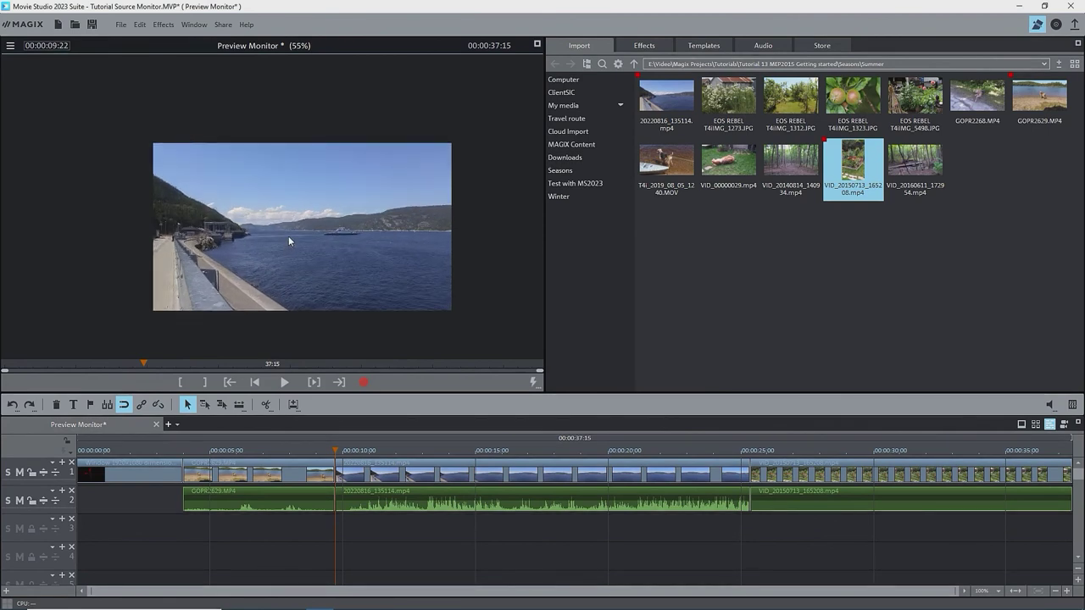
pyautogui.keyDown('ctrl'); pyautogui.doubleClick(289, 240); pyautogui.keyUp('ctrl')
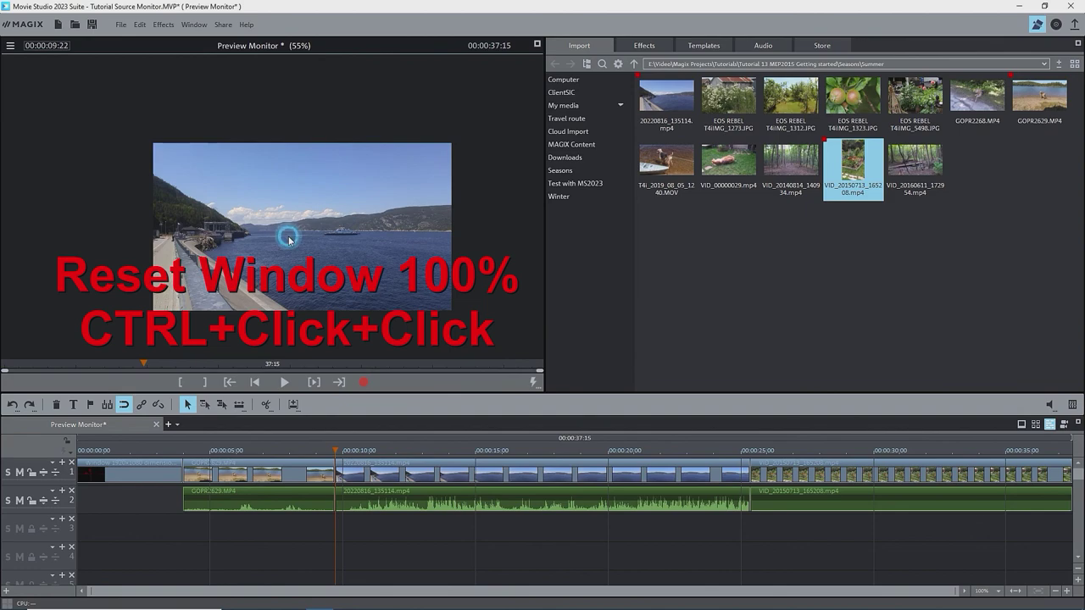